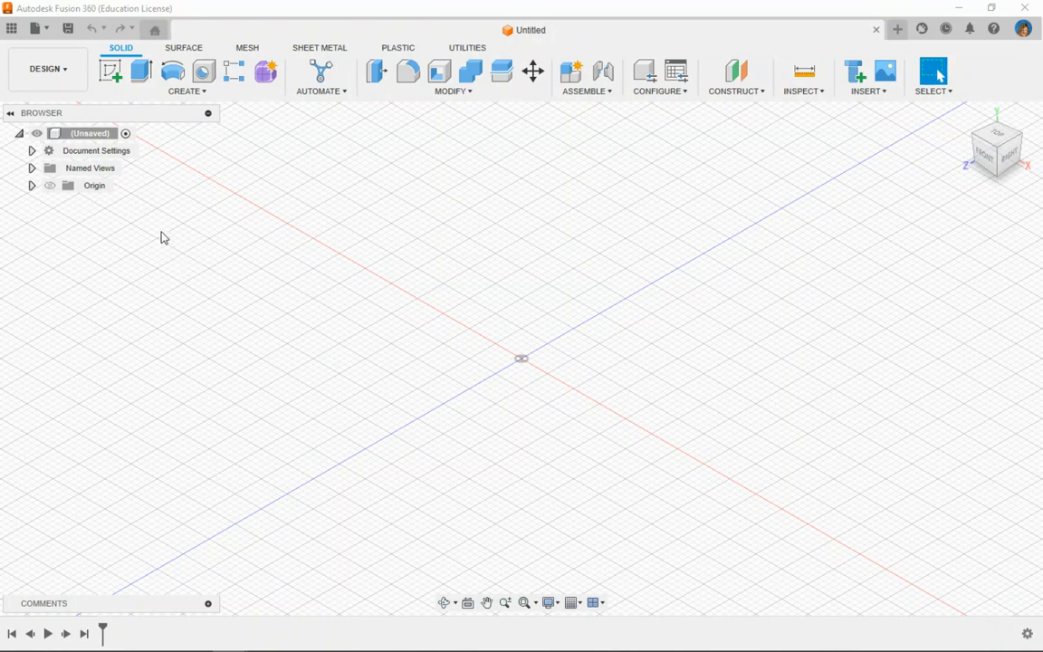
- Browse the team's stored projects and open the Unit 1 p3 project
{"action": "left_click", "coordinate": [12, 30]}
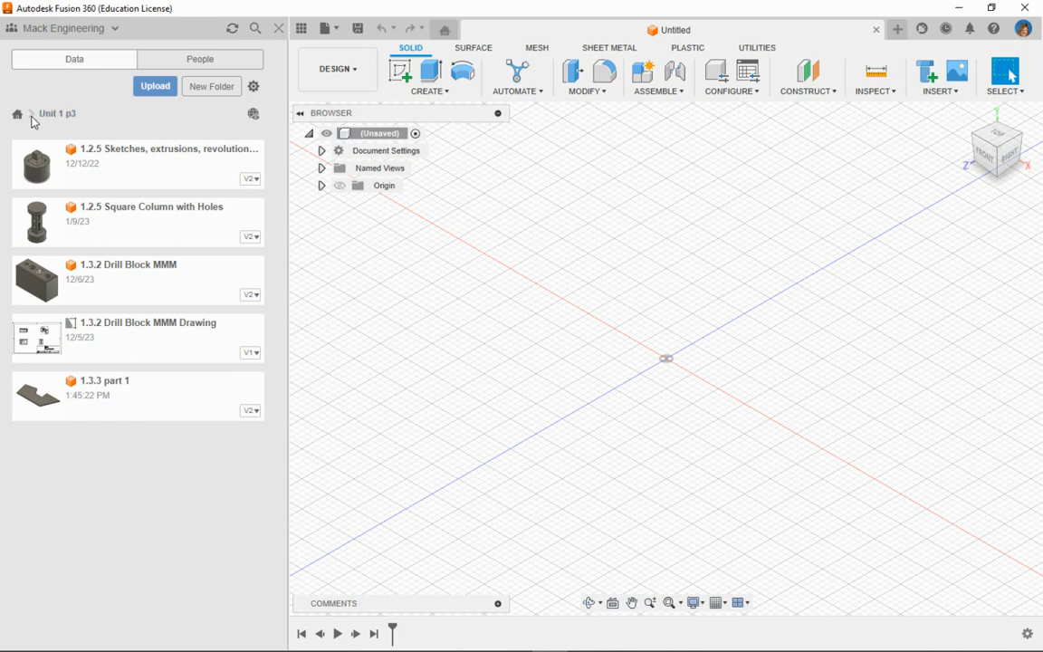
{"action": "left_click", "coordinate": [17, 115]}
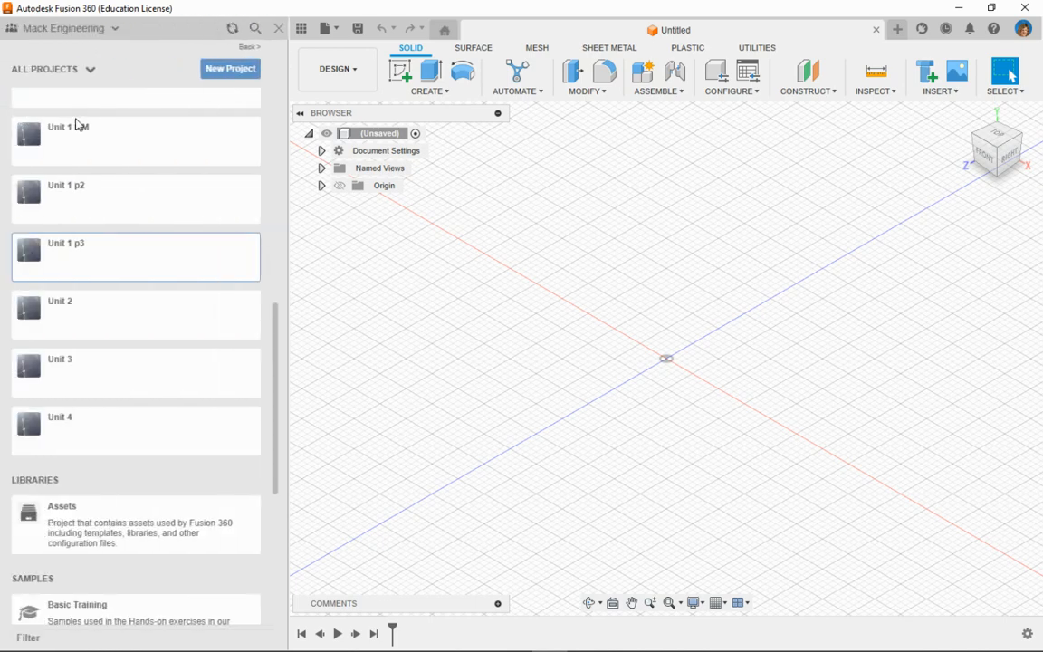
{"action": "left_click", "coordinate": [76, 262]}
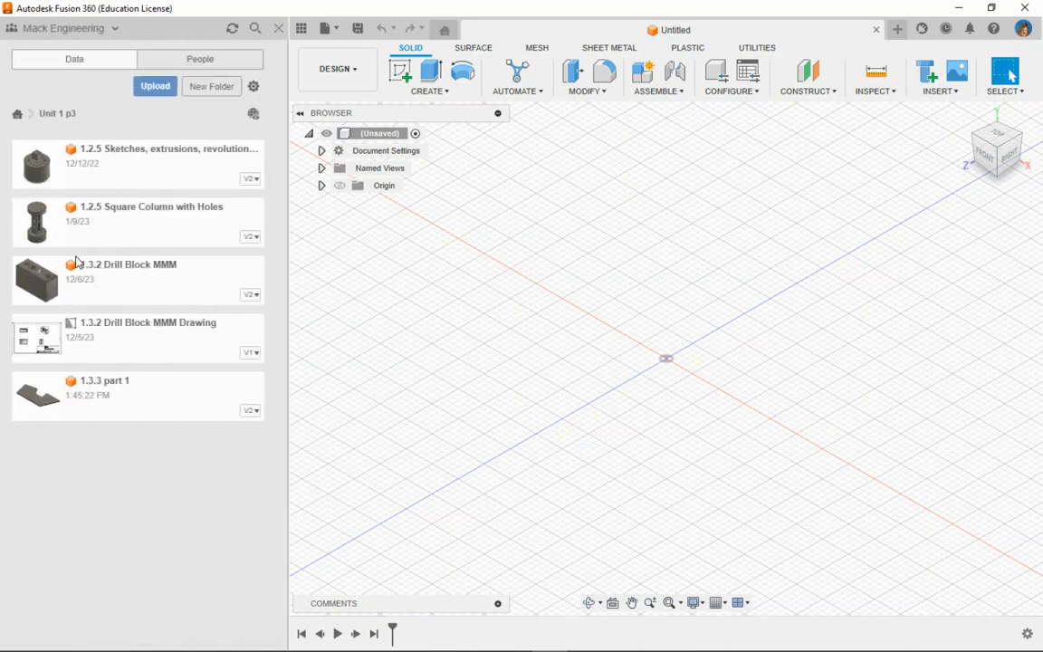
- Save the untitled design as "1.3.3 Part 2" in the Unit 1 p3 project and hide the project files
{"action": "left_click", "coordinate": [336, 33]}
{"action": "left_click", "coordinate": [339, 167]}
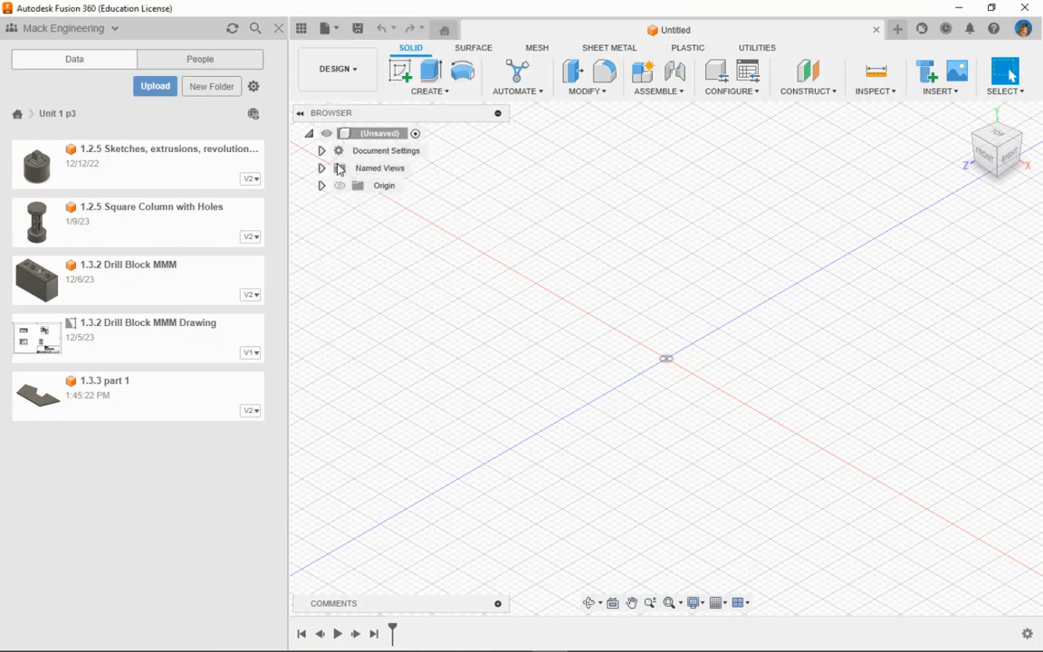
{"action": "type", "text": "1"}
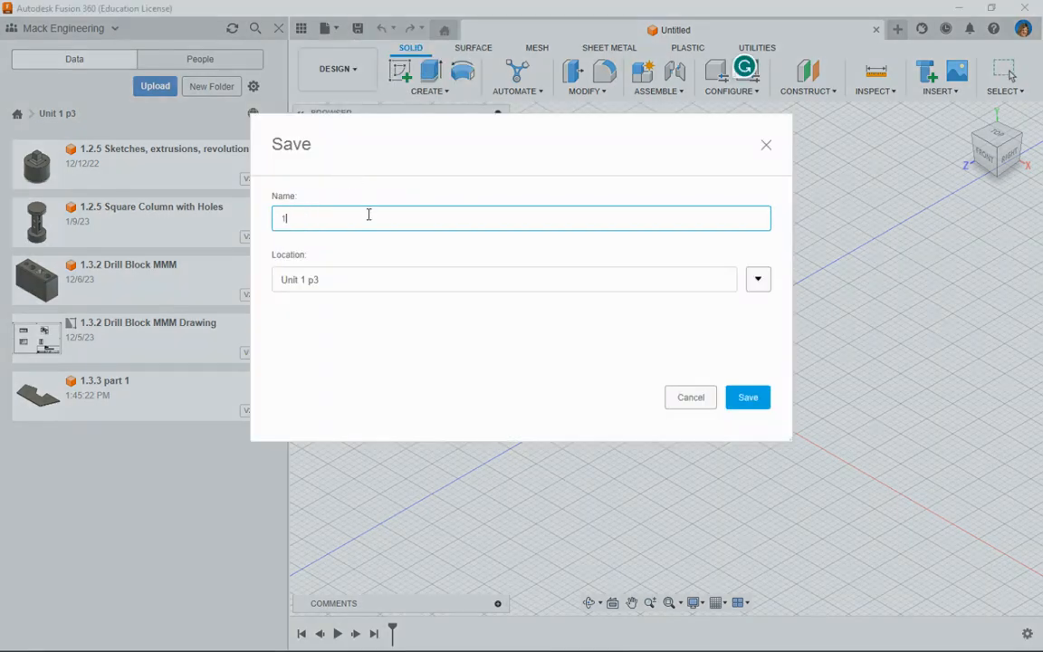
{"action": "type", "text": ".3.3 Part 2"}
{"action": "left_click", "coordinate": [758, 402]}
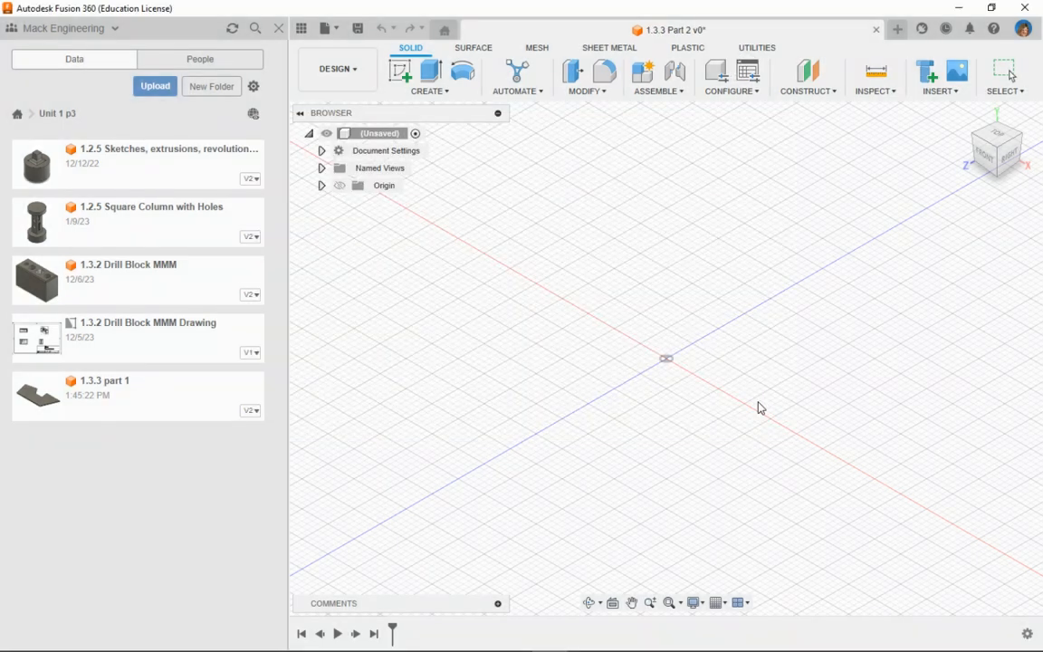
{"action": "left_click", "coordinate": [277, 28]}
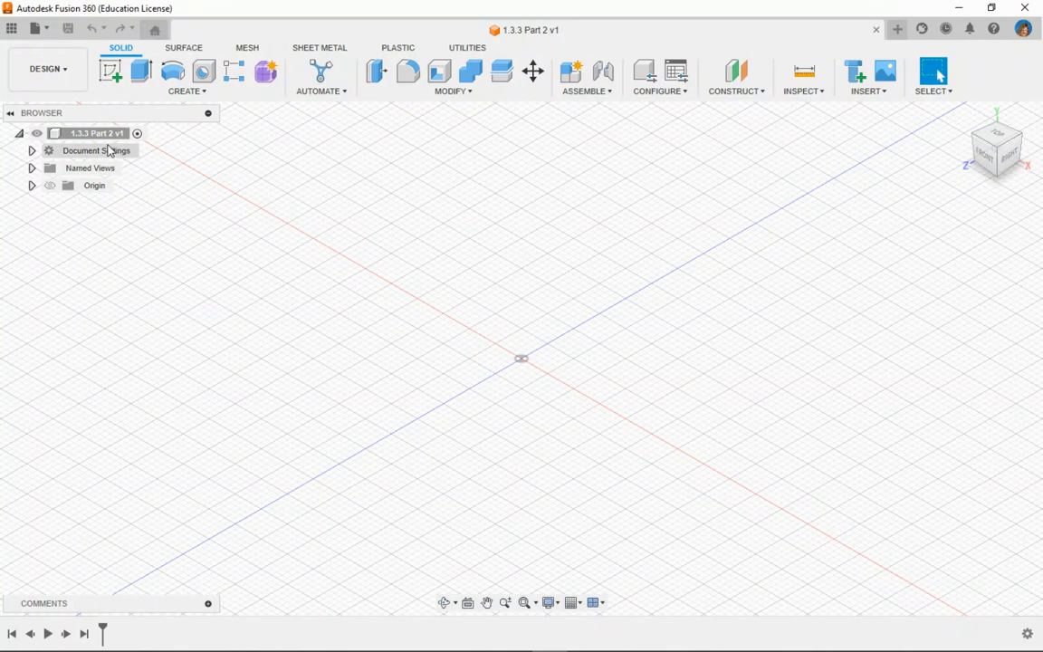
- Change the document's active units to millimeters
{"action": "left_click", "coordinate": [32, 151]}
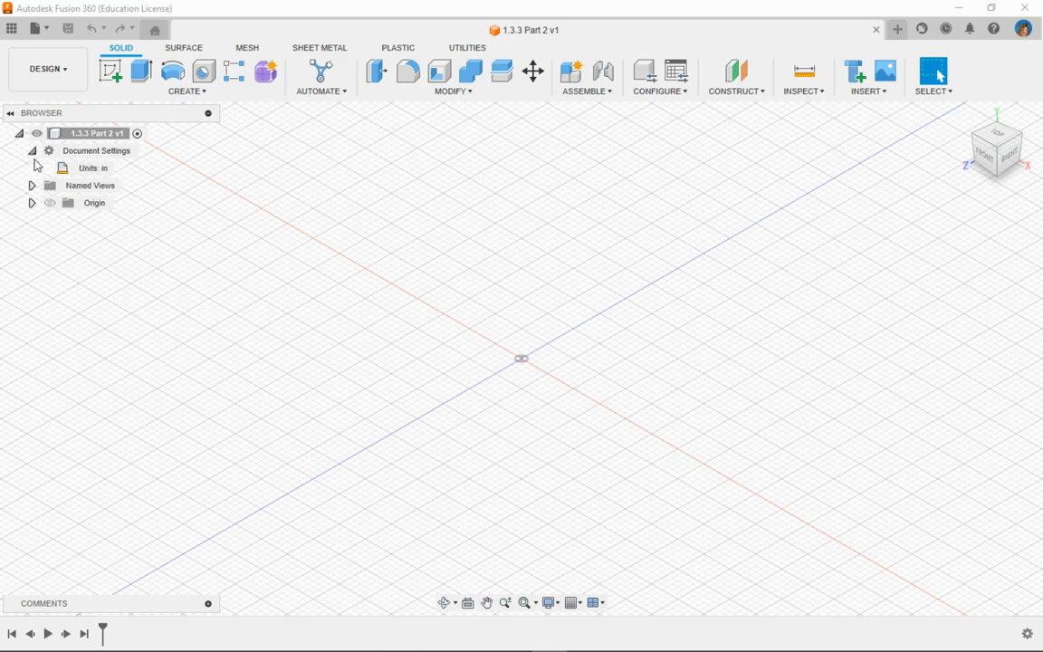
{"action": "left_click", "coordinate": [121, 167]}
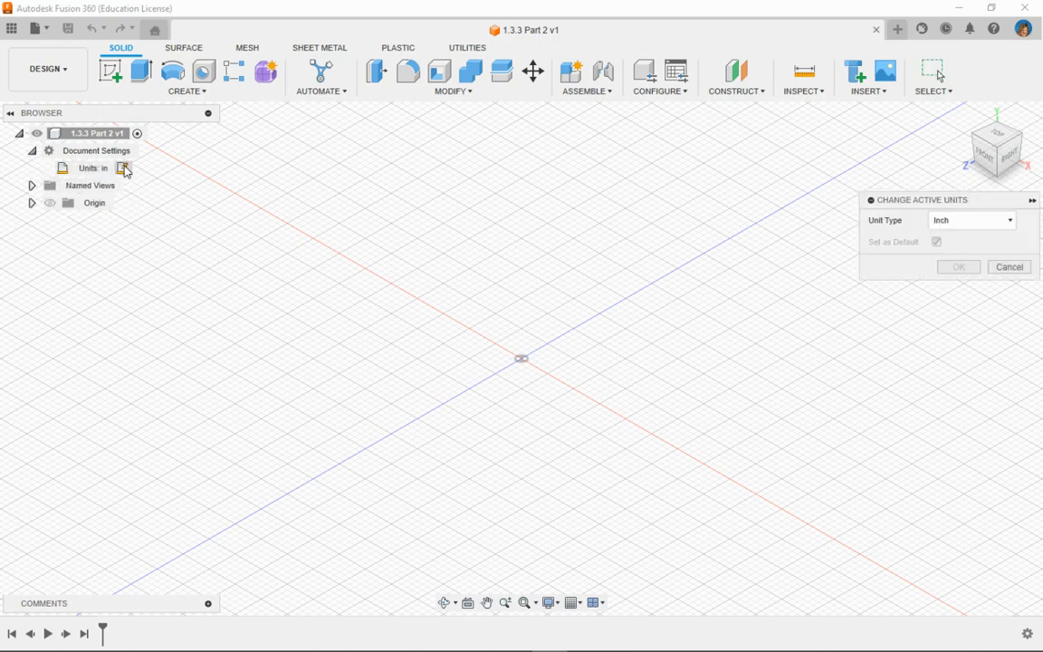
{"action": "left_click", "coordinate": [938, 221]}
{"action": "left_click", "coordinate": [950, 252]}
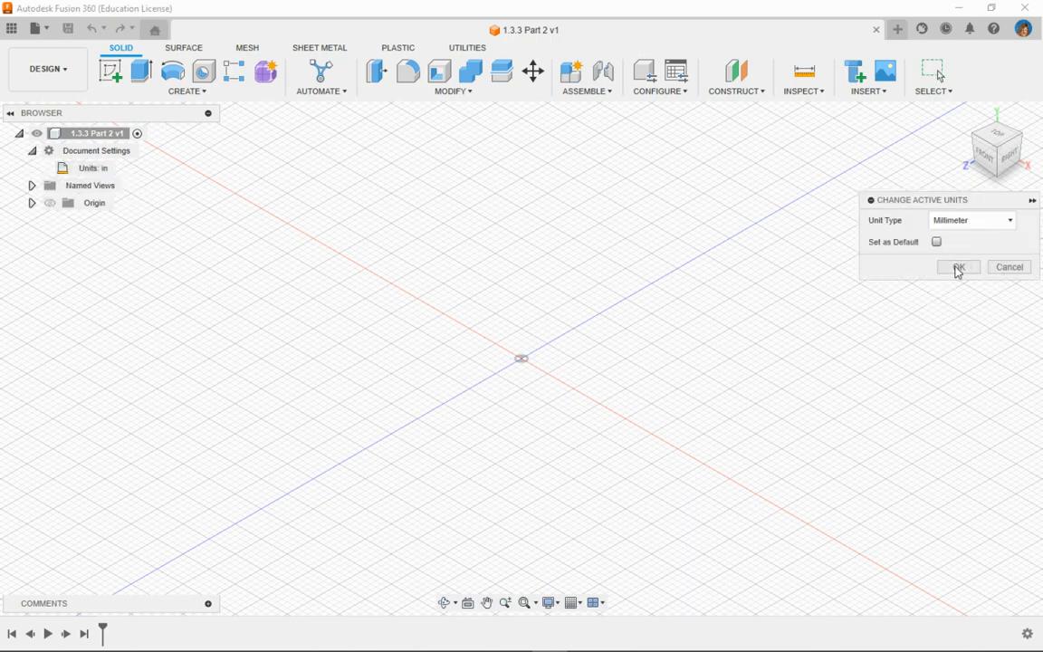
{"action": "left_click", "coordinate": [958, 268]}
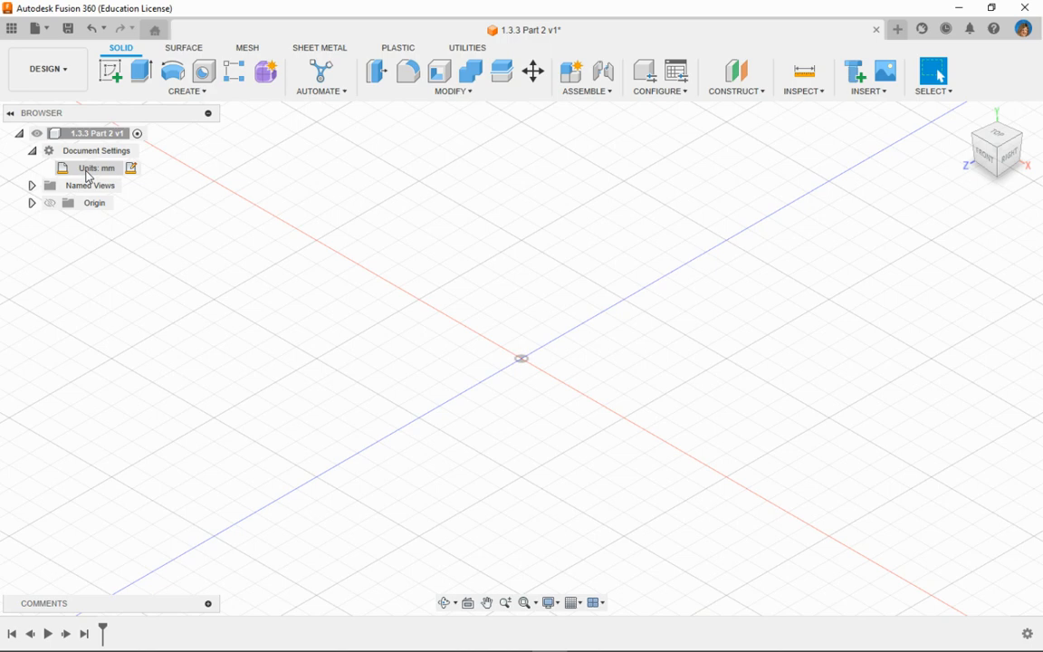
- Create a new internal standard component under the root design and activate it
{"action": "left_click", "coordinate": [192, 92]}
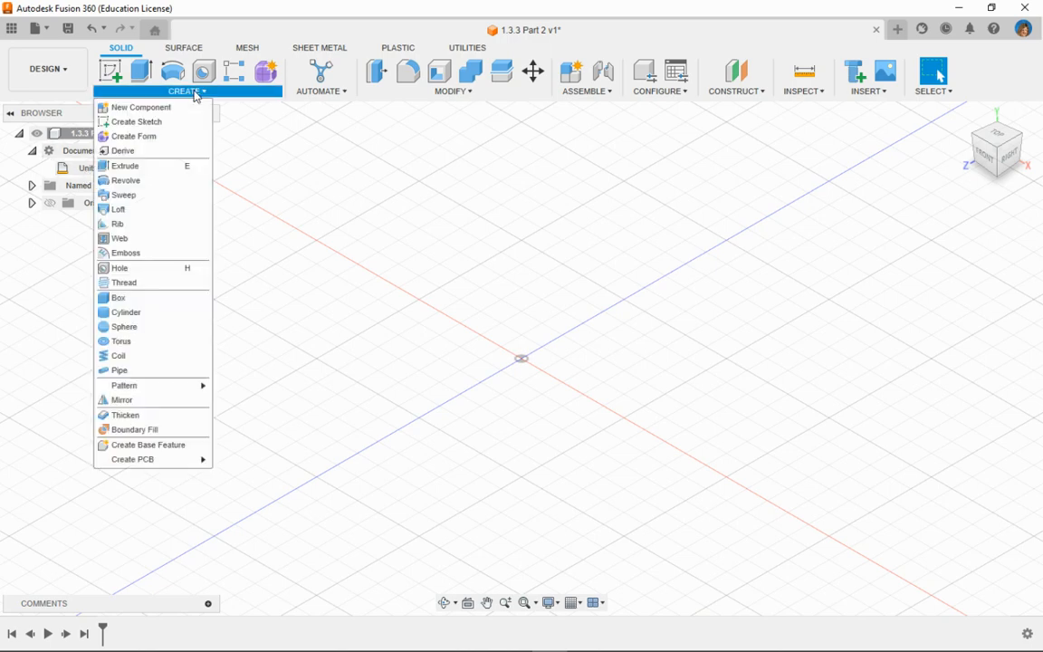
{"action": "left_click", "coordinate": [167, 108]}
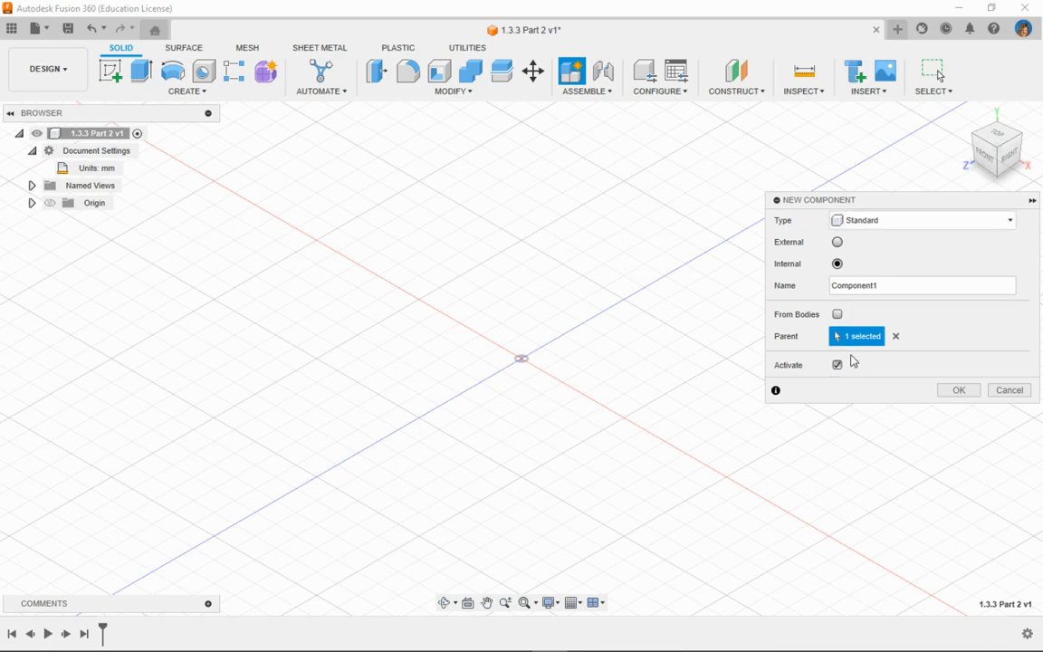
{"action": "left_click", "coordinate": [958, 390]}
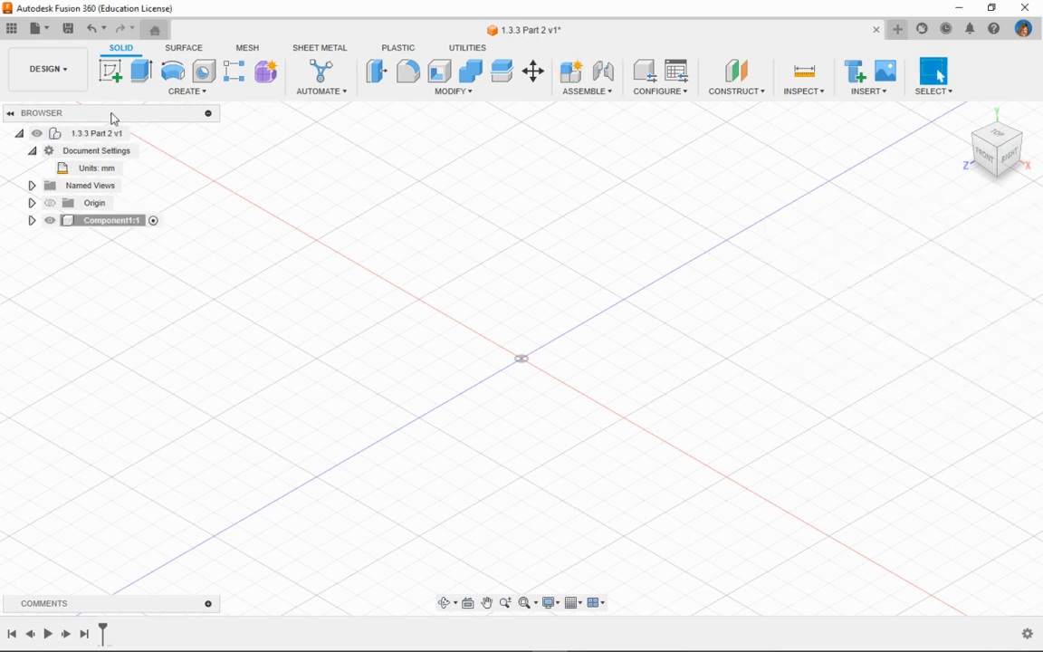
- Start a new sketch on the origin's XZ plane
{"action": "left_click", "coordinate": [203, 94]}
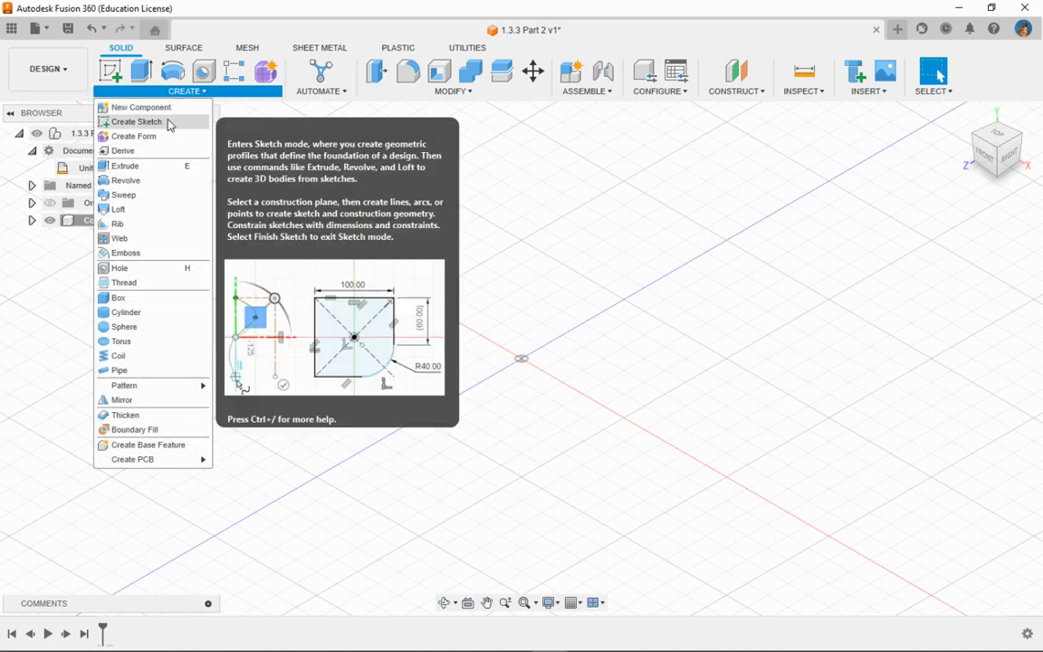
{"action": "left_click", "coordinate": [155, 120]}
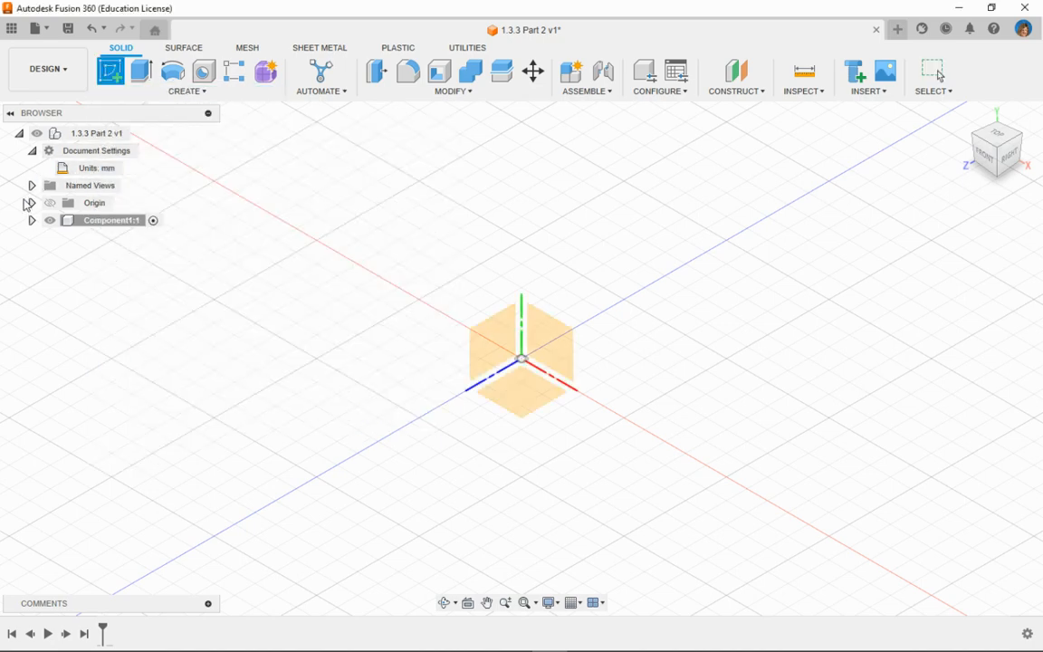
{"action": "left_click", "coordinate": [32, 203]}
{"action": "left_click", "coordinate": [101, 307]}
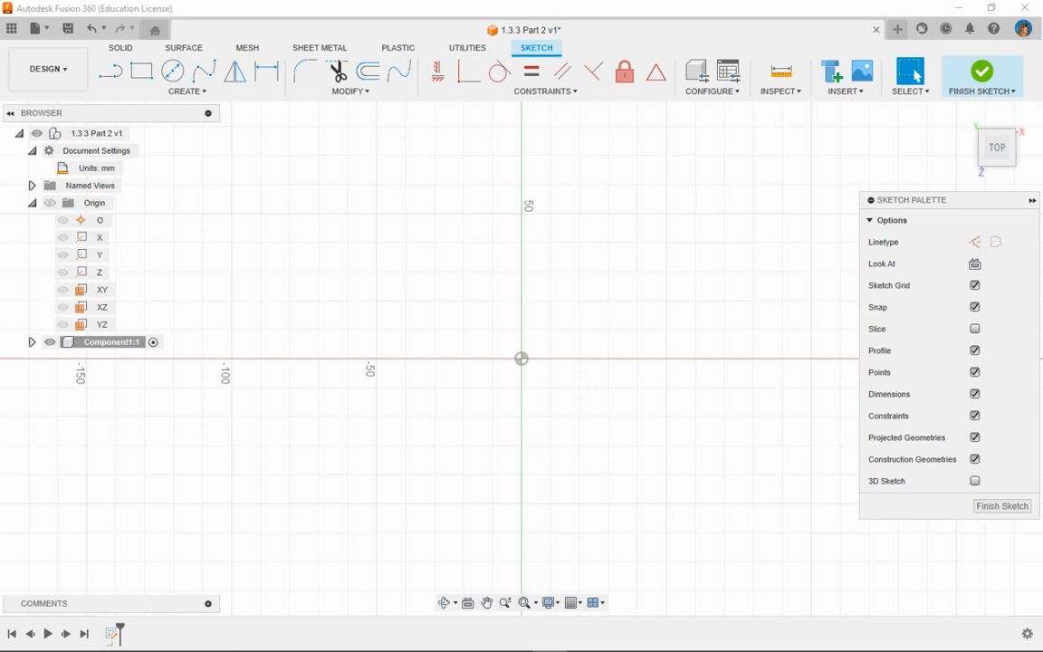
- Sketch a horizontal baseline about 210 mm long through the origin, from about 100 mm on the positive X side to the negative X side
{"action": "scroll", "coordinate": [595, 324], "scroll_direction": "down", "scroll_amount": 5}
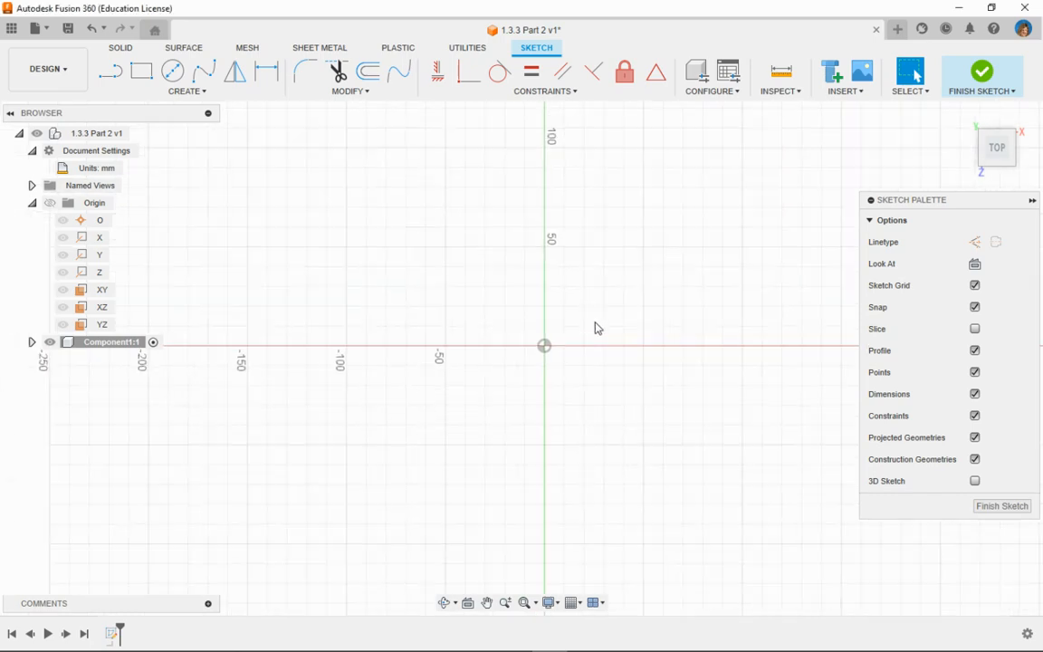
{"action": "middle_click_drag", "start_coordinate": [616, 331], "coordinate": [531, 392]}
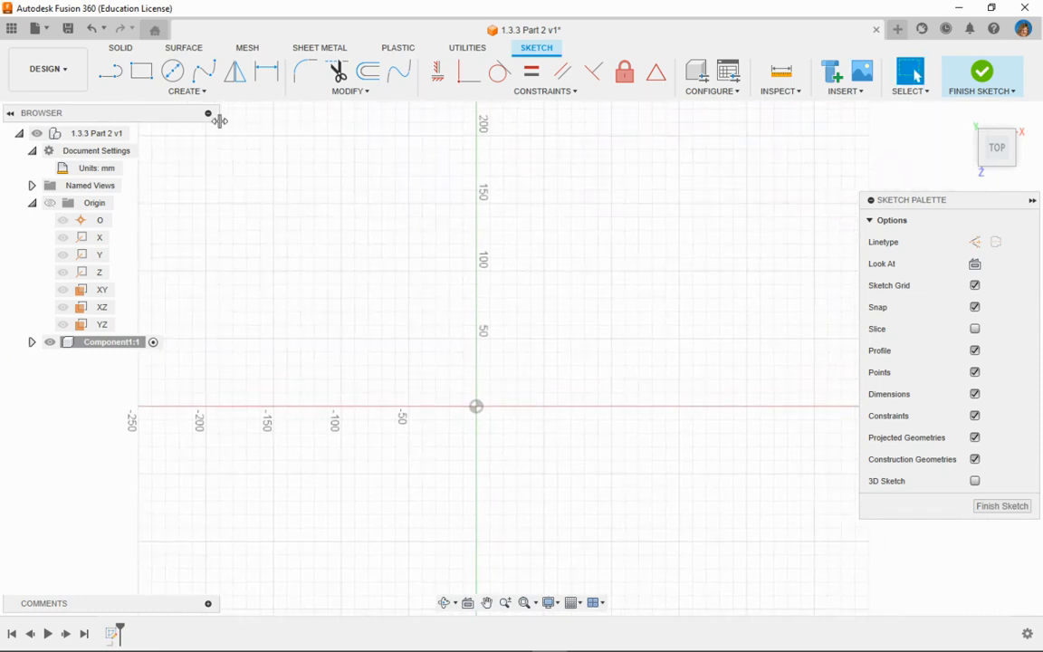
{"action": "left_click", "coordinate": [110, 73]}
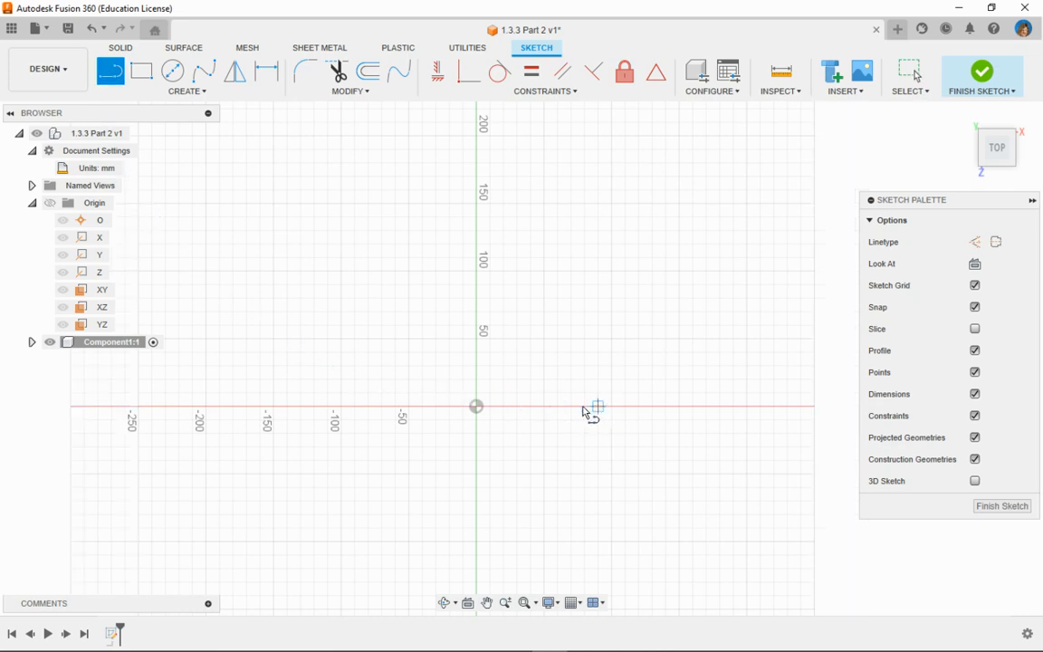
{"action": "left_click", "coordinate": [476, 405]}
{"action": "left_click", "coordinate": [599, 407]}
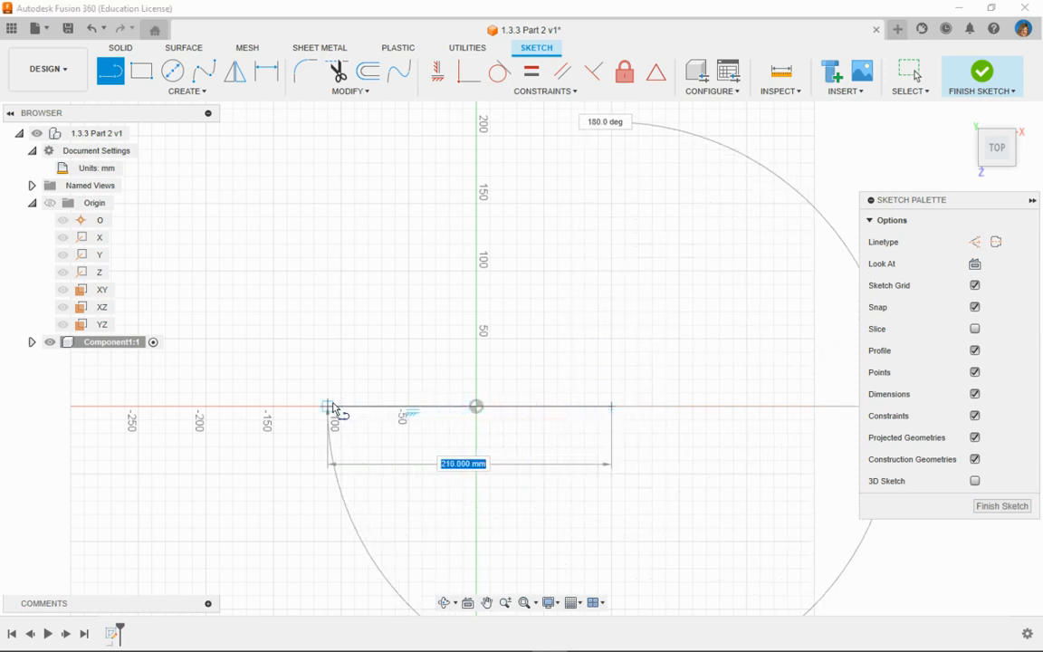
{"action": "left_click", "coordinate": [331, 407]}
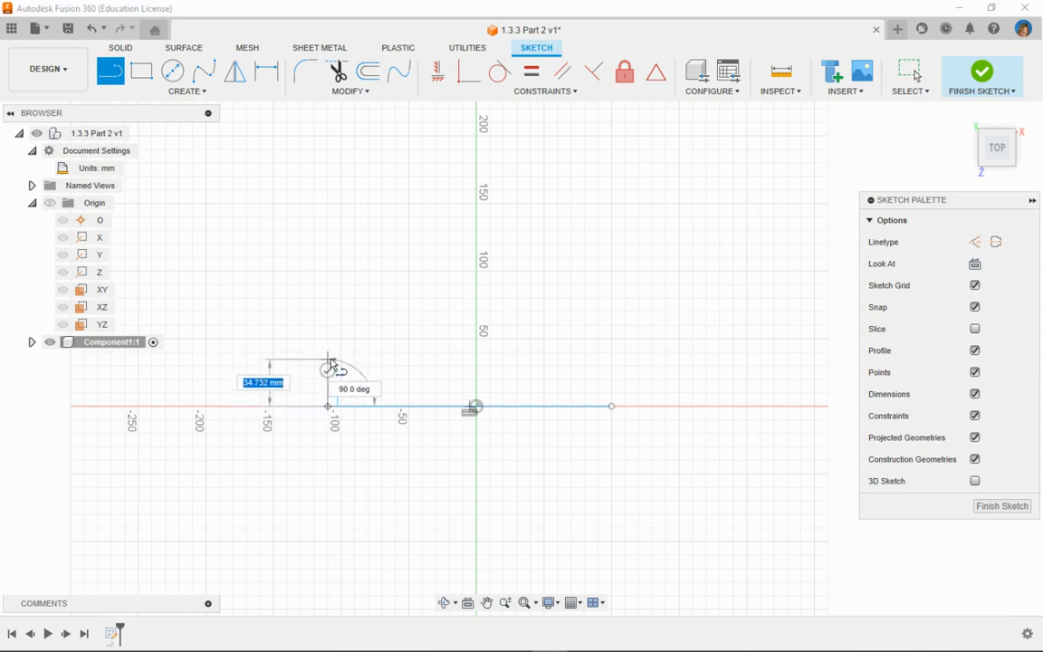
- Continue the outline with a 40 mm vertical, an about 50 mm ledge, a 45-degree slope, an about 50 mm vertical and a horizontal top edge
{"action": "type", "text": "40"}
{"action": "key", "text": "Return"}
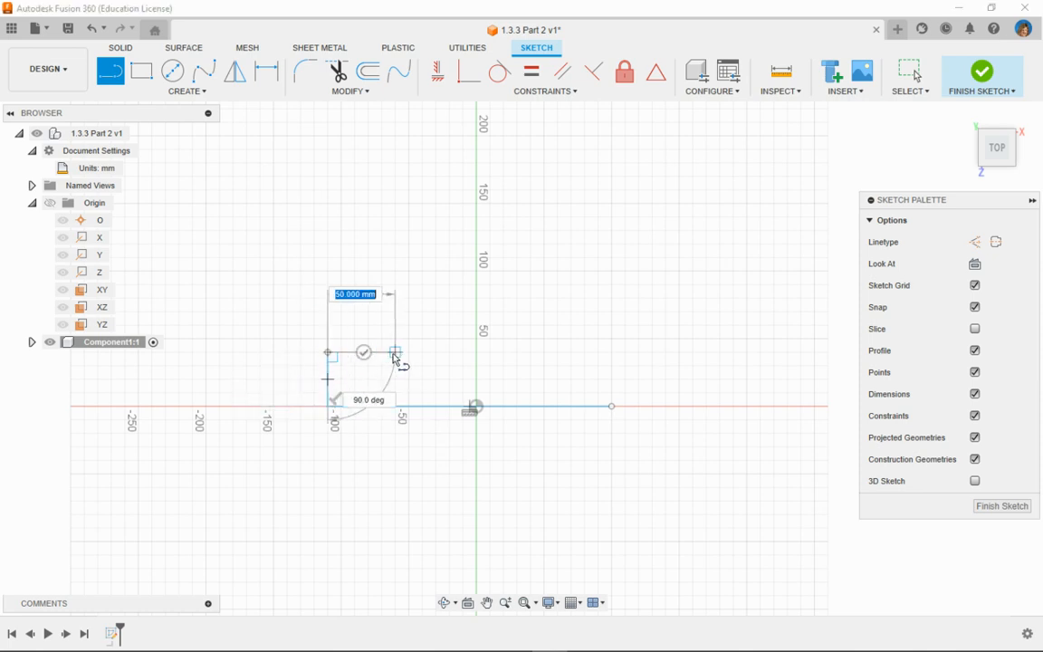
{"action": "left_click", "coordinate": [395, 353]}
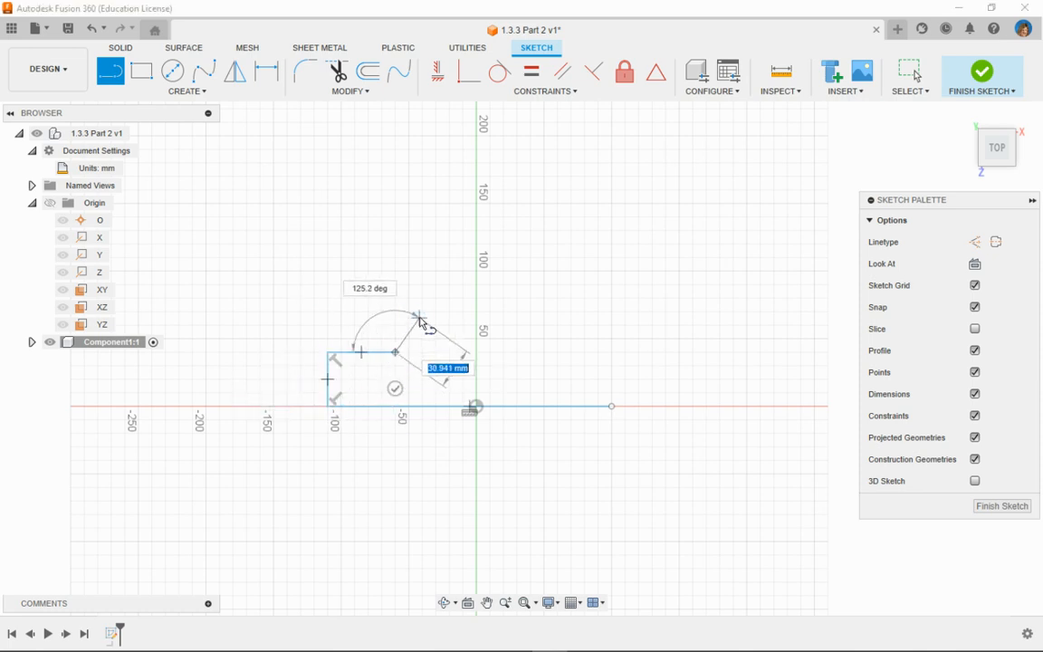
{"action": "left_click", "coordinate": [450, 292]}
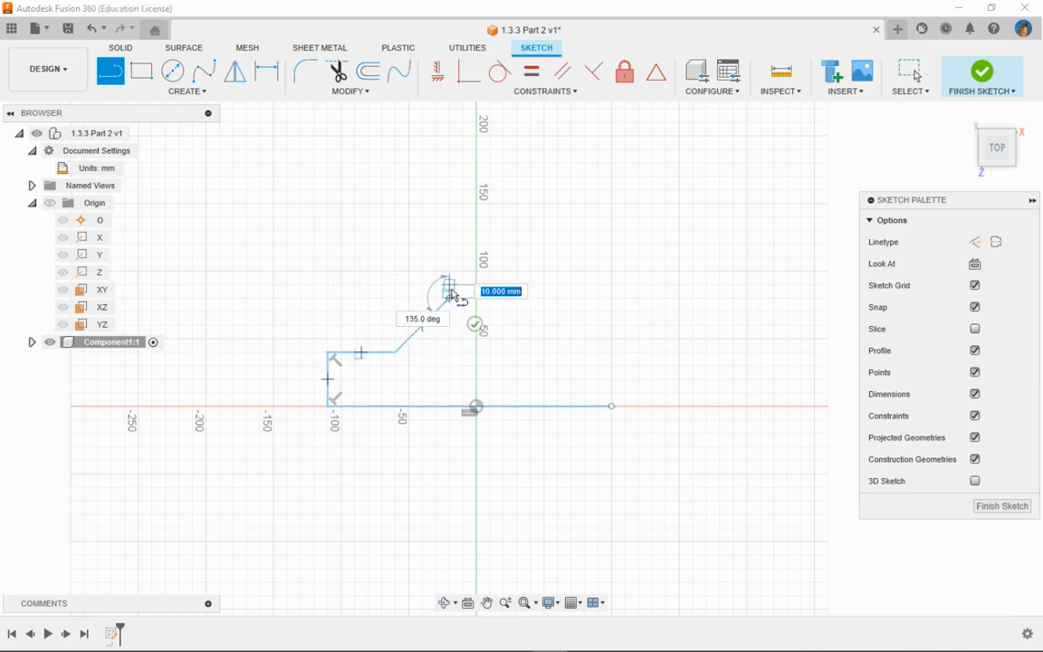
{"action": "left_click", "coordinate": [450, 232]}
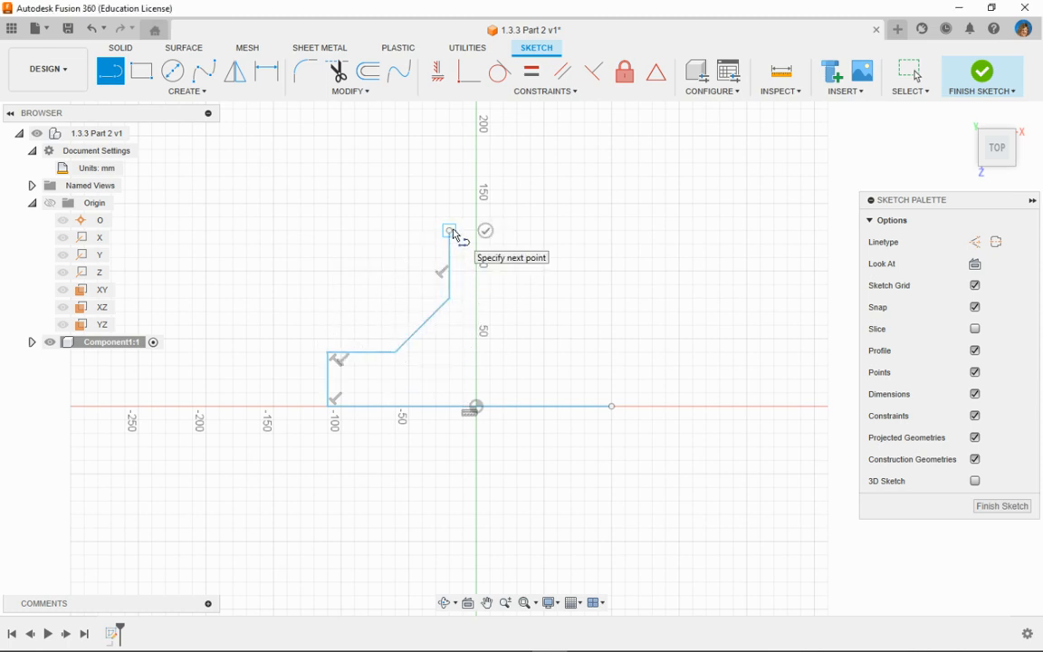
{"action": "left_click", "coordinate": [524, 232]}
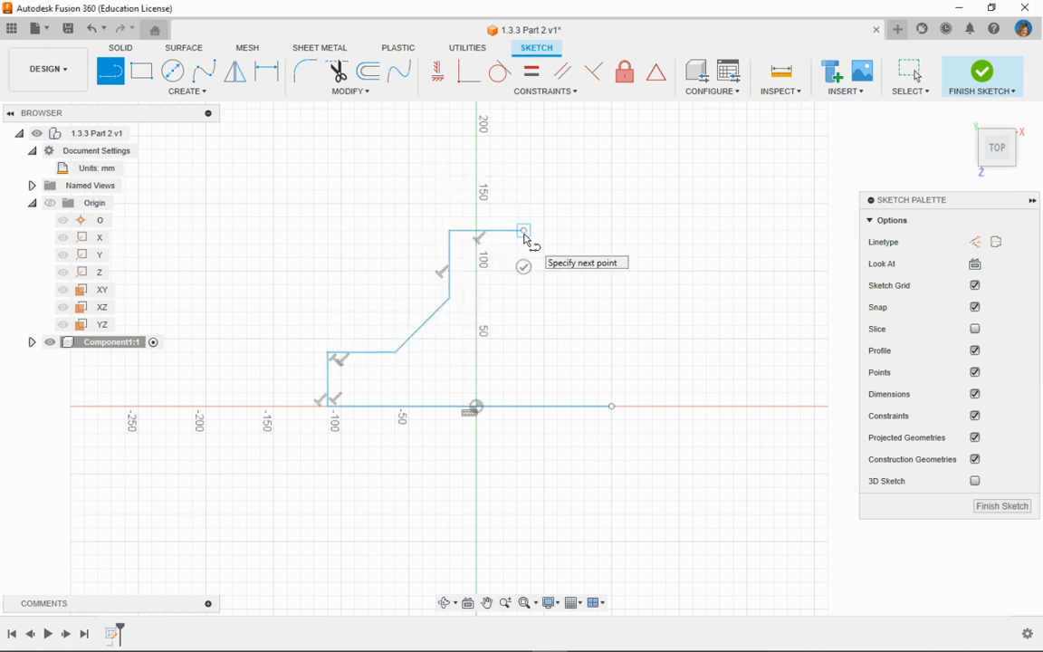
- Close the outline with an about 50 mm vertical, a sloped edge, a horizontal ledge and an about 50 mm vertical down to the baseline's end
{"action": "left_click", "coordinate": [522, 299]}
{"action": "left_click", "coordinate": [544, 339]}
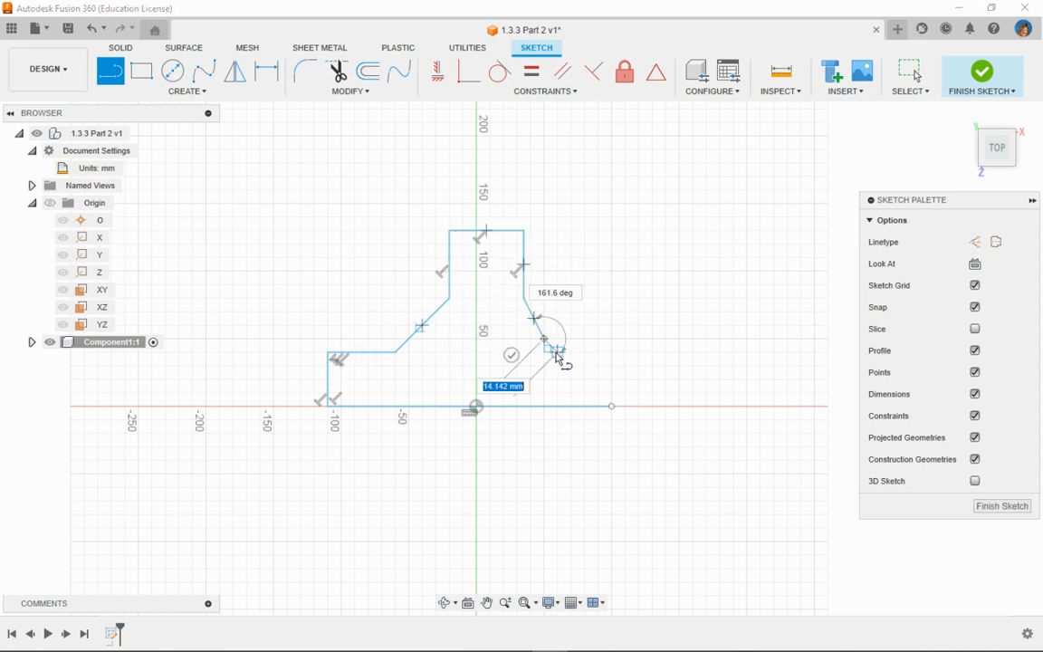
{"action": "left_click", "coordinate": [612, 341]}
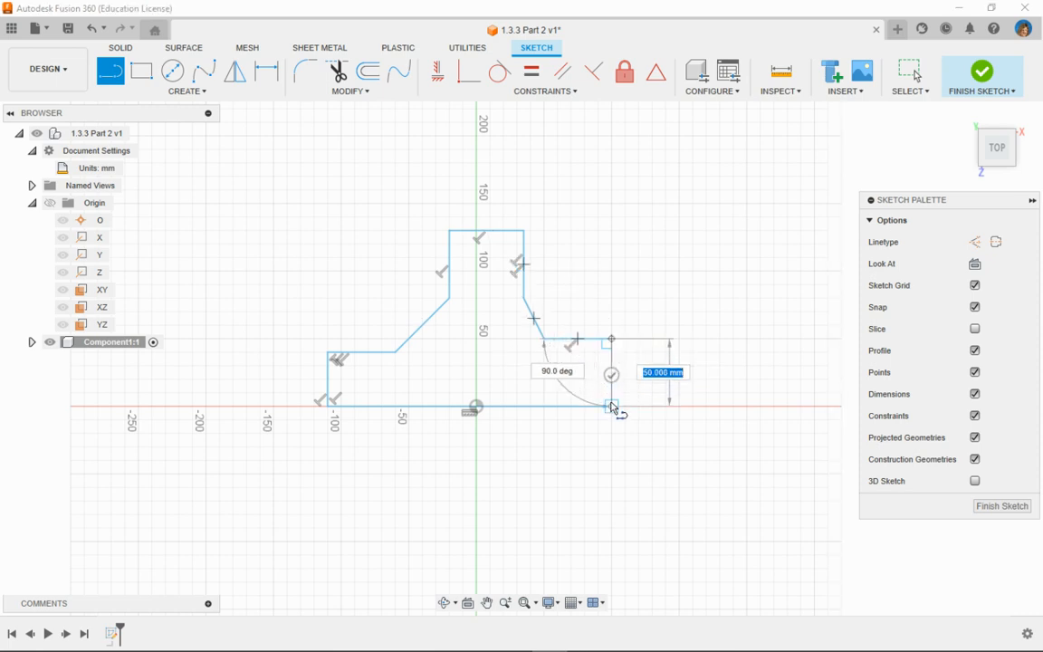
{"action": "left_click", "coordinate": [613, 408]}
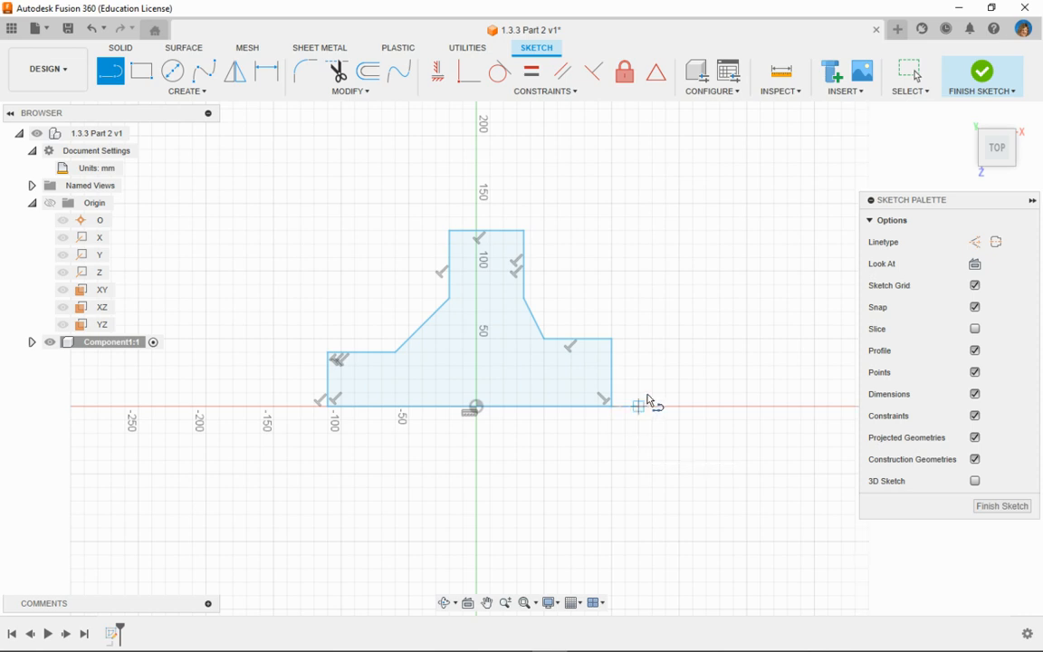
{"action": "right_click", "coordinate": [679, 340]}
{"action": "left_click", "coordinate": [734, 341]}
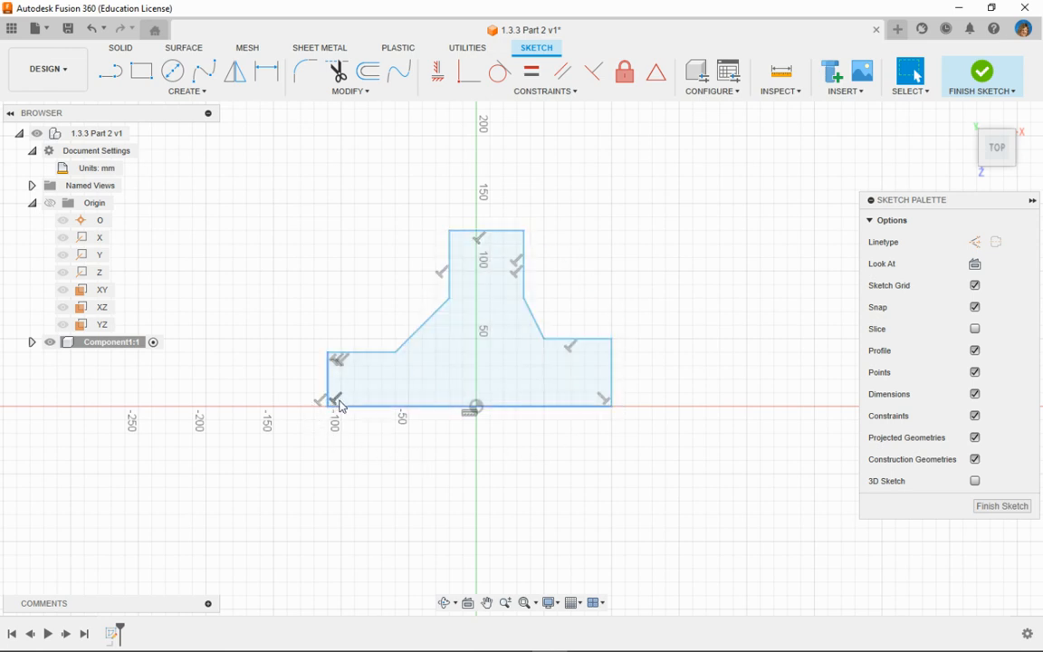
- Examine the closed outline and its constraints, and switch to the constraint reference image in Snip & Sketch
{"action": "scroll", "coordinate": [592, 454], "scroll_direction": "down", "scroll_amount": 2}
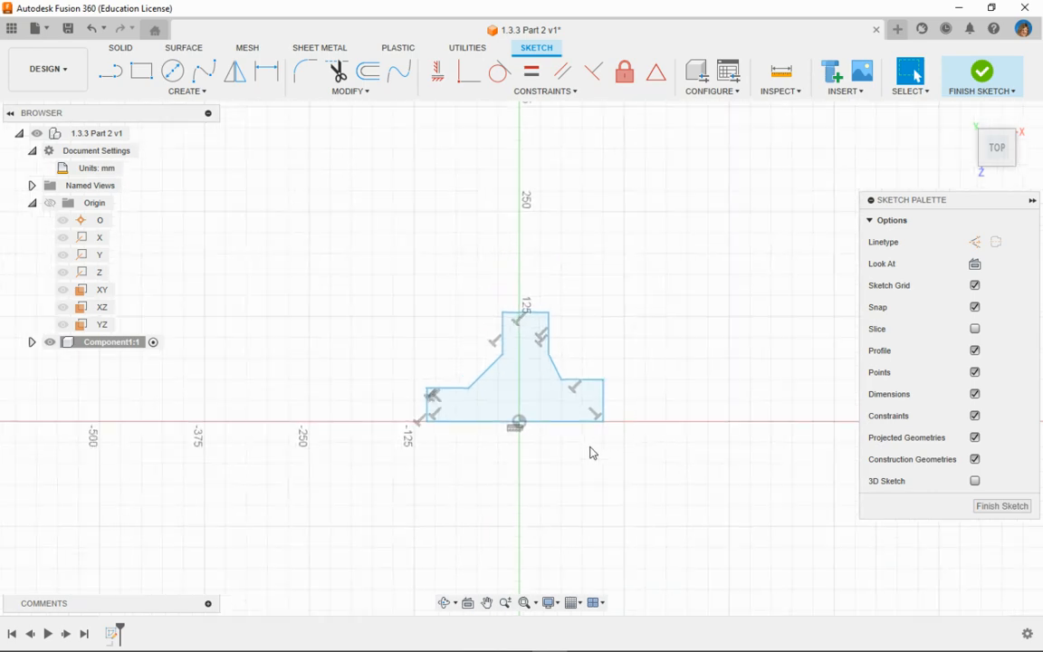
{"action": "scroll", "coordinate": [590, 453], "scroll_direction": "up", "scroll_amount": 3}
{"action": "scroll", "coordinate": [590, 452], "scroll_direction": "up", "scroll_amount": 3}
{"action": "scroll", "coordinate": [510, 447], "scroll_direction": "up", "scroll_amount": 1}
{"action": "middle_click_drag", "start_coordinate": [510, 448], "coordinate": [598, 541]}
{"action": "scroll", "coordinate": [598, 540], "scroll_direction": "down", "scroll_amount": 1}
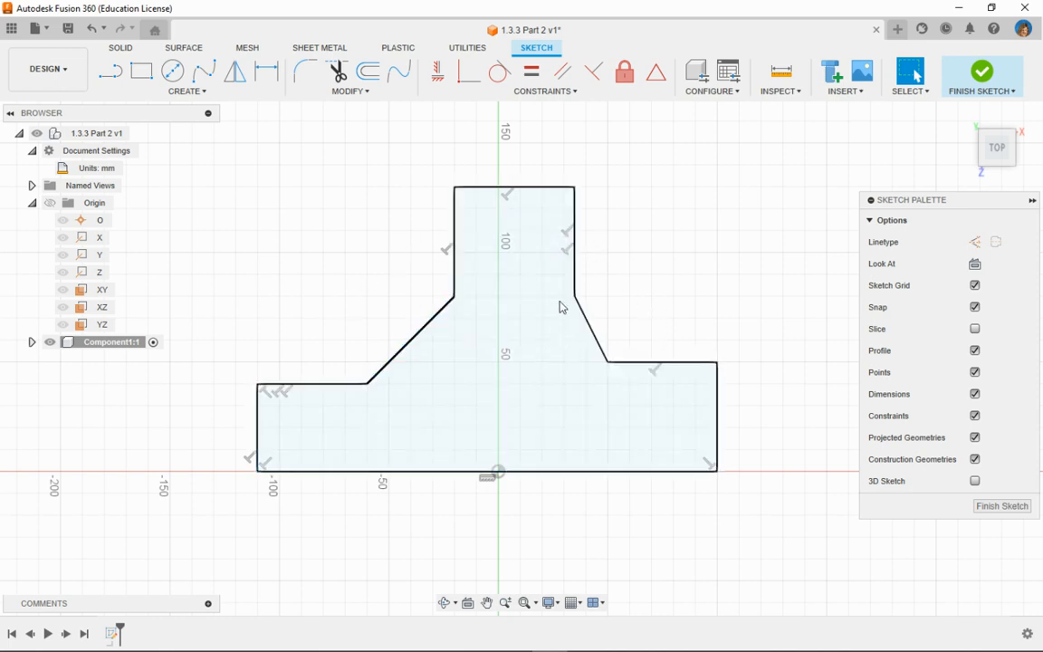
{"action": "left_click", "coordinate": [463, 299]}
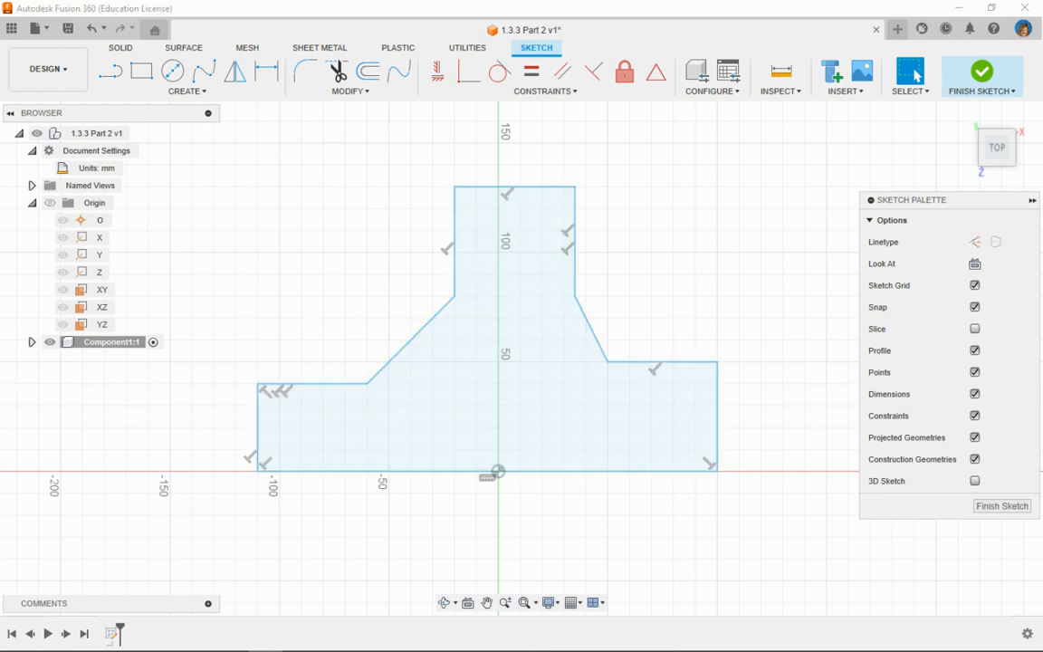
{"action": "mouse_move", "coordinate": [0, 272]}
{"action": "left_mouse_down"}
{"action": "mouse_move", "coordinate": [308, 239]}
{"action": "mouse_move", "coordinate": [681, 0]}
{"action": "left_mouse_up"}
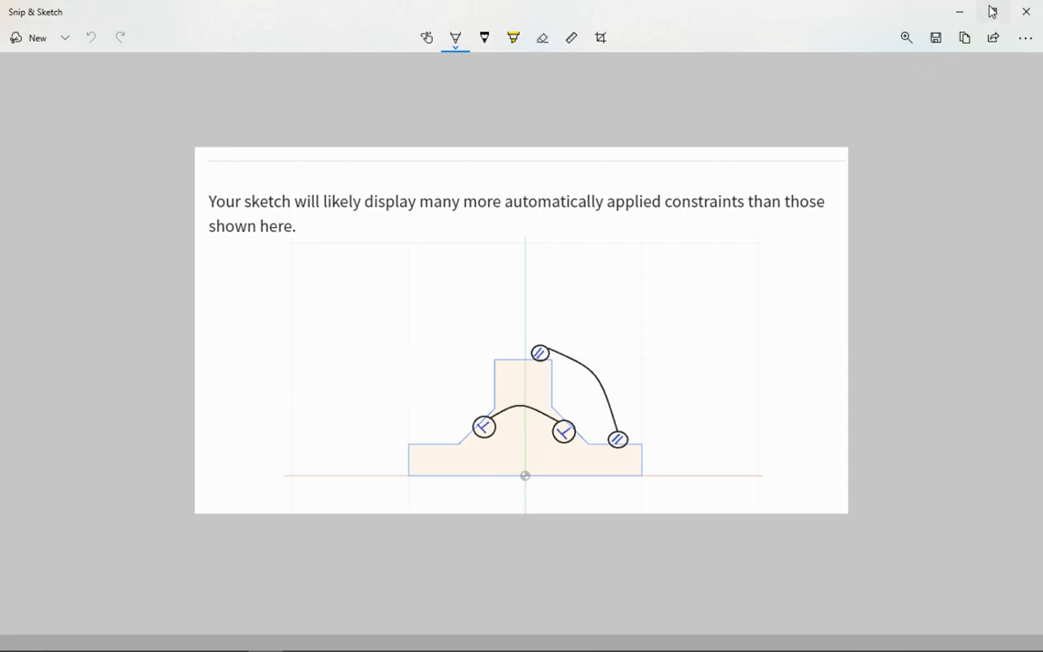
- Return to the Fusion 360 sketch and shift the top edge, right slope, right vertical and baseline slightly to test their constraints
{"action": "left_click", "coordinate": [962, 11]}
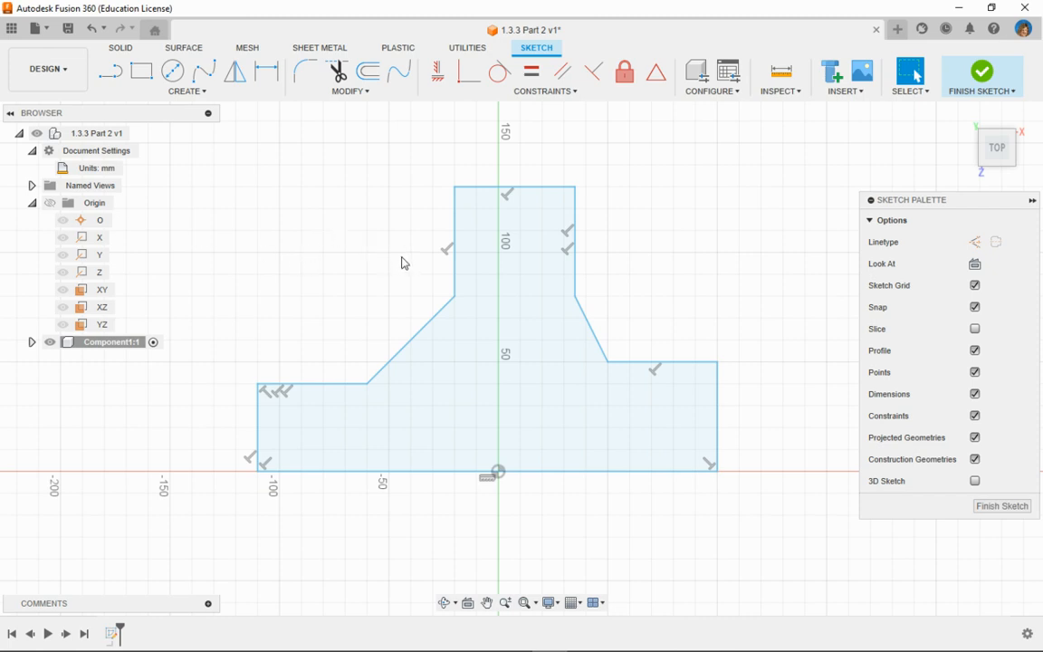
{"action": "mouse_move", "coordinate": [493, 195]}
{"action": "left_mouse_down"}
{"action": "mouse_move", "coordinate": [493, 114]}
{"action": "mouse_move", "coordinate": [491, 537]}
{"action": "mouse_move", "coordinate": [506, 185]}
{"action": "mouse_move", "coordinate": [506, 195]}
{"action": "left_mouse_up"}
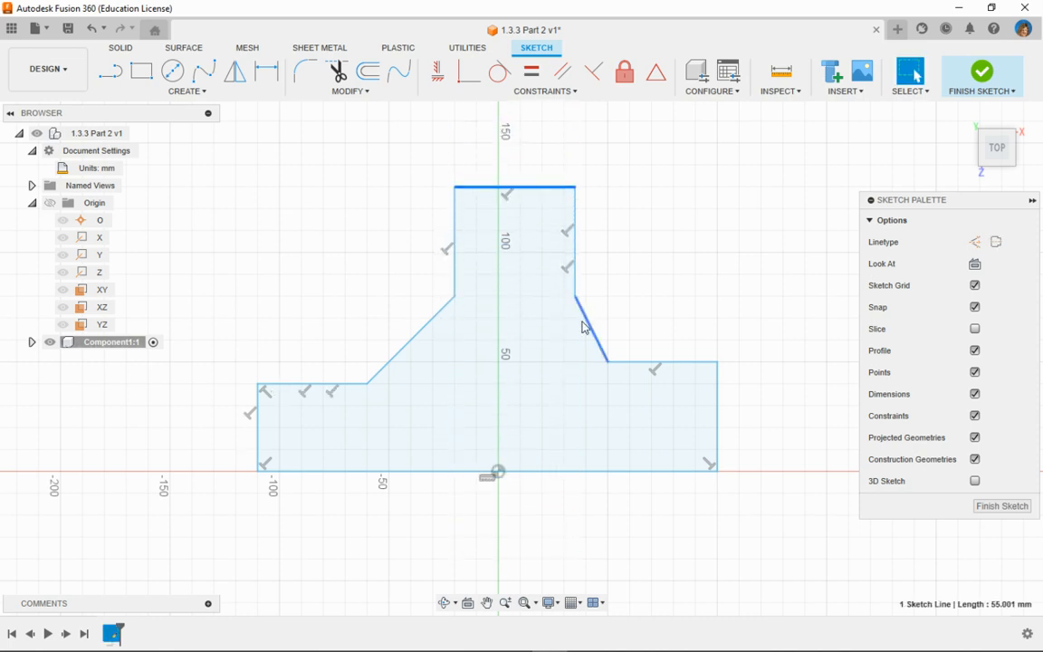
{"action": "left_click_drag", "start_coordinate": [586, 327], "coordinate": [578, 299]}
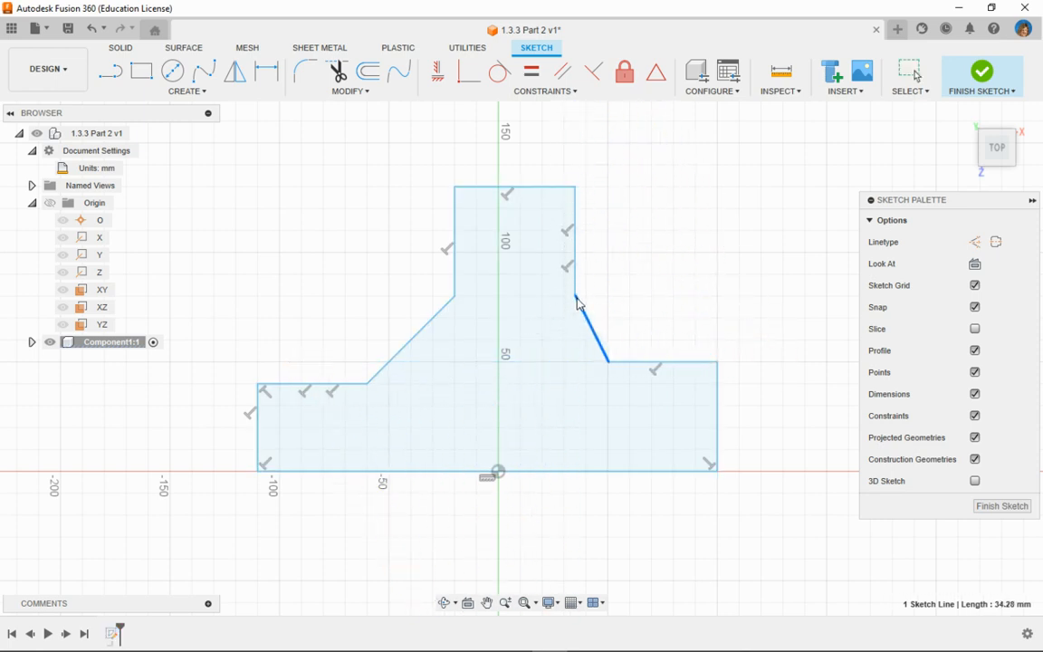
{"action": "mouse_move", "coordinate": [719, 412]}
{"action": "left_mouse_down"}
{"action": "mouse_move", "coordinate": [829, 411]}
{"action": "mouse_move", "coordinate": [185, 415]}
{"action": "mouse_move", "coordinate": [721, 390]}
{"action": "left_mouse_up"}
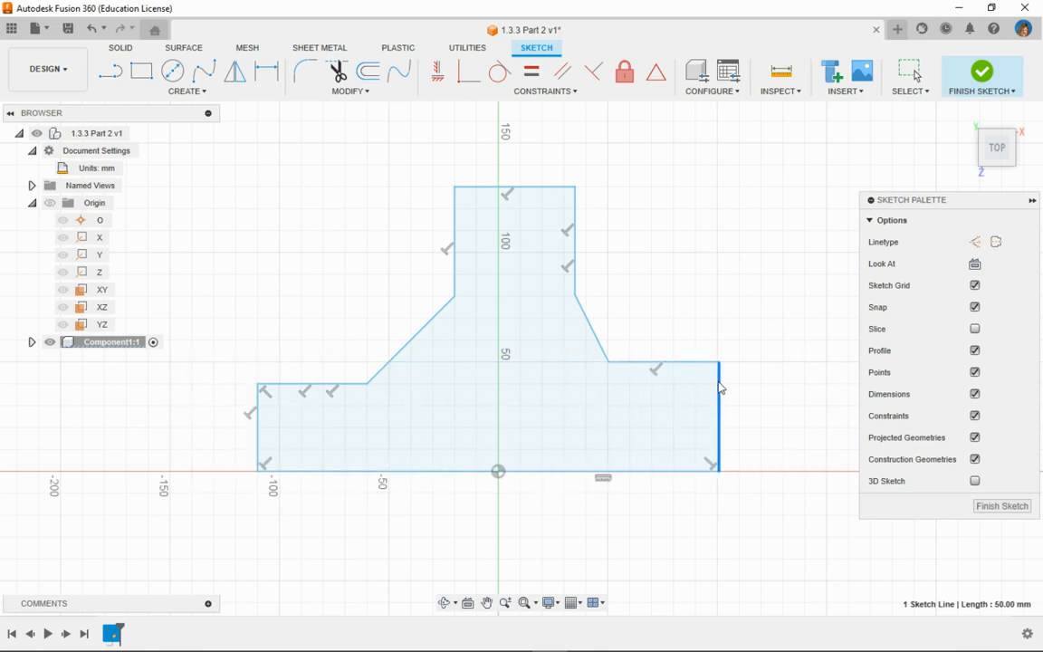
{"action": "mouse_move", "coordinate": [465, 478]}
{"action": "left_mouse_down"}
{"action": "mouse_move", "coordinate": [502, 175]}
{"action": "mouse_move", "coordinate": [490, 155]}
{"action": "mouse_move", "coordinate": [494, 509]}
{"action": "mouse_move", "coordinate": [524, 463]}
{"action": "mouse_move", "coordinate": [544, 171]}
{"action": "mouse_move", "coordinate": [521, 224]}
{"action": "mouse_move", "coordinate": [507, 474]}
{"action": "left_mouse_up"}
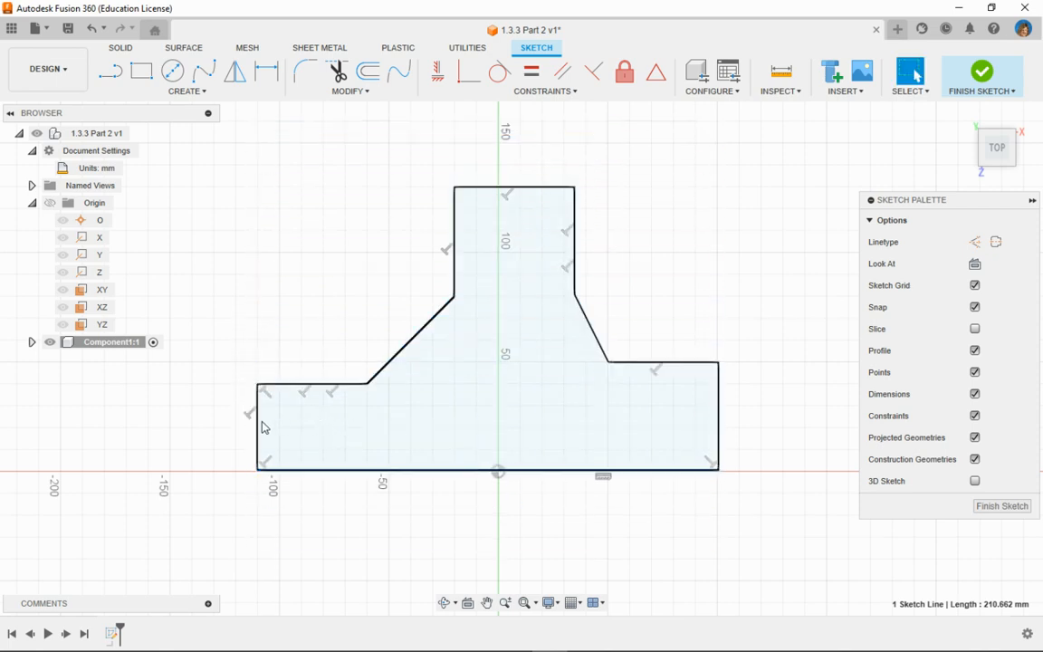
- Shift the outline's left vertical, left ledge and left slope slightly to test their constraints, making the slope about 61 mm long
{"action": "left_click_drag", "start_coordinate": [261, 427], "coordinate": [258, 453]}
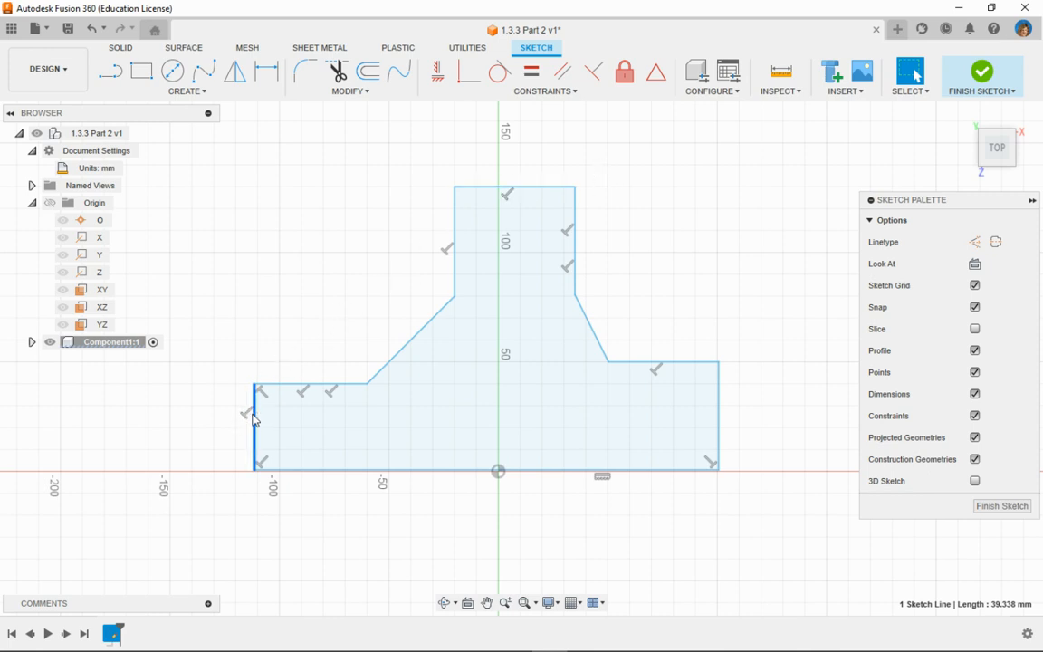
{"action": "mouse_move", "coordinate": [259, 425]}
{"action": "left_mouse_down"}
{"action": "mouse_move", "coordinate": [750, 378]}
{"action": "mouse_move", "coordinate": [254, 413]}
{"action": "left_mouse_up"}
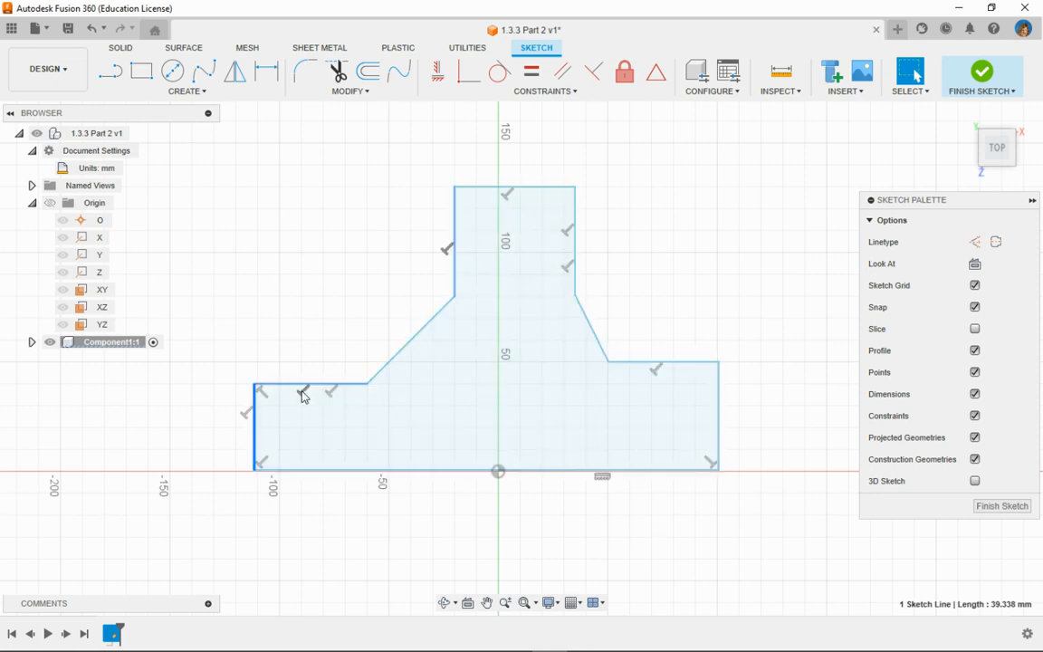
{"action": "left_click_drag", "start_coordinate": [300, 386], "coordinate": [346, 385]}
{"action": "left_click_drag", "start_coordinate": [414, 354], "coordinate": [444, 304]}
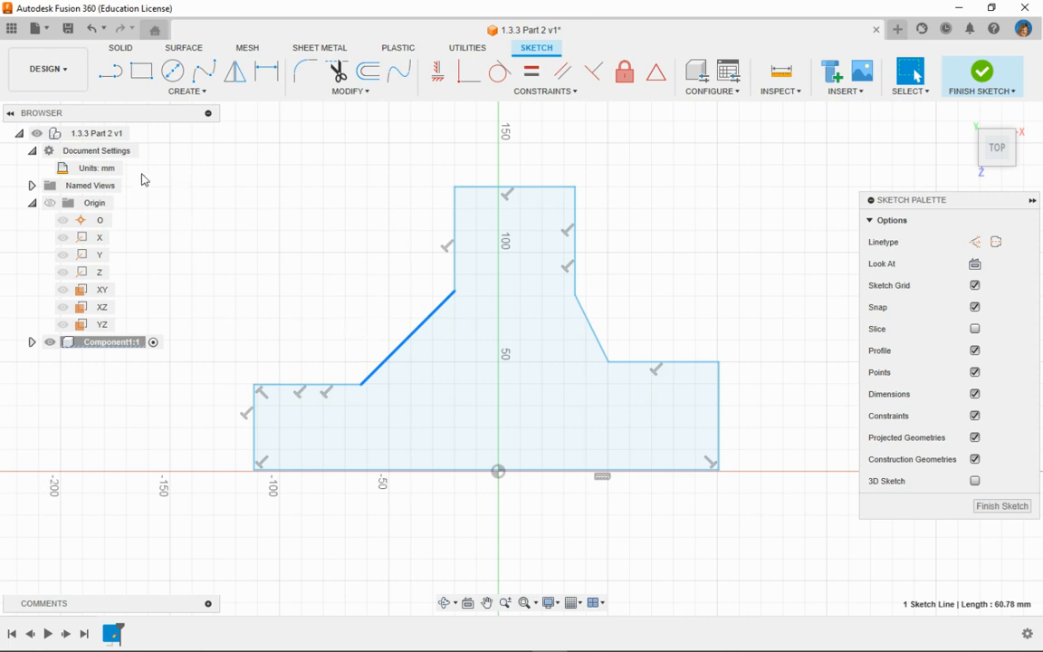
- Finish the sketch and extrude the closed stepped profile 5 mm to one side as a new body
{"action": "left_click", "coordinate": [982, 74]}
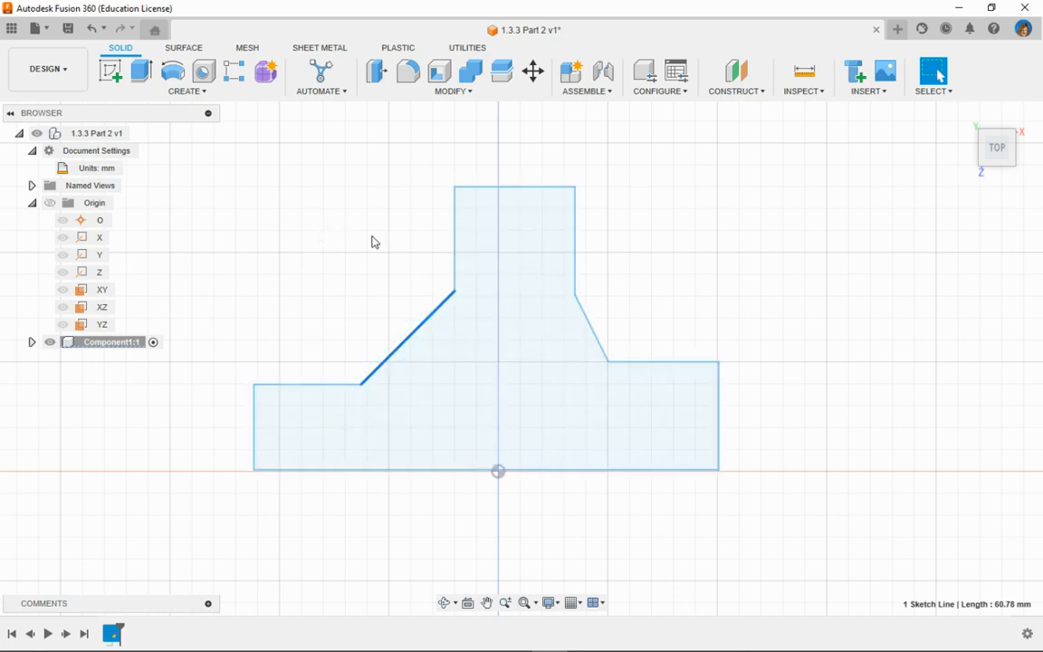
{"action": "left_click", "coordinate": [140, 71]}
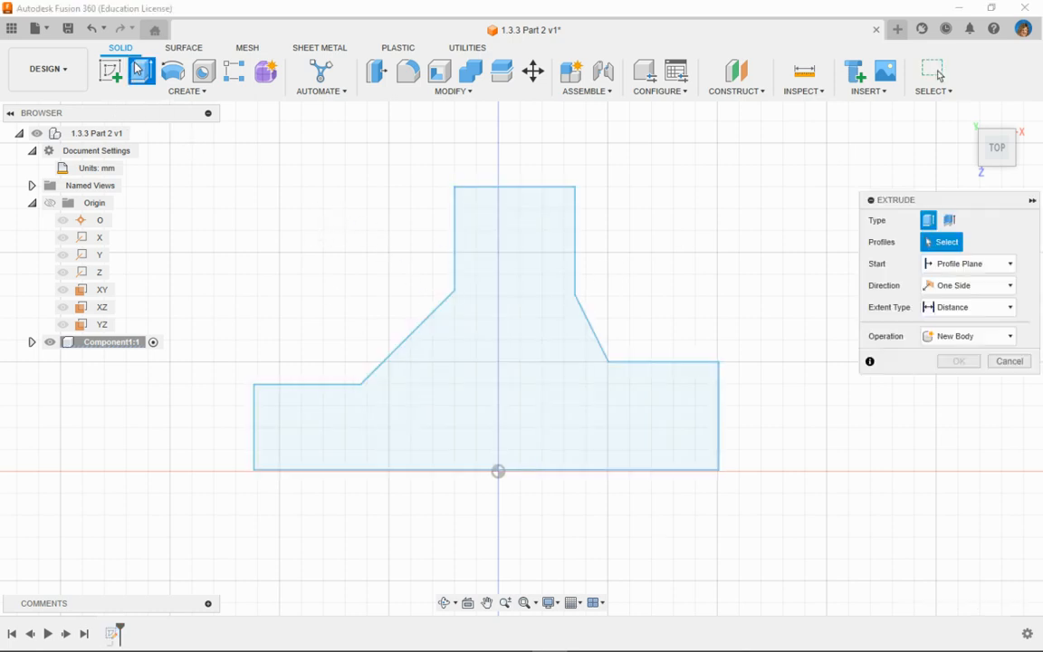
{"action": "left_click", "coordinate": [555, 366]}
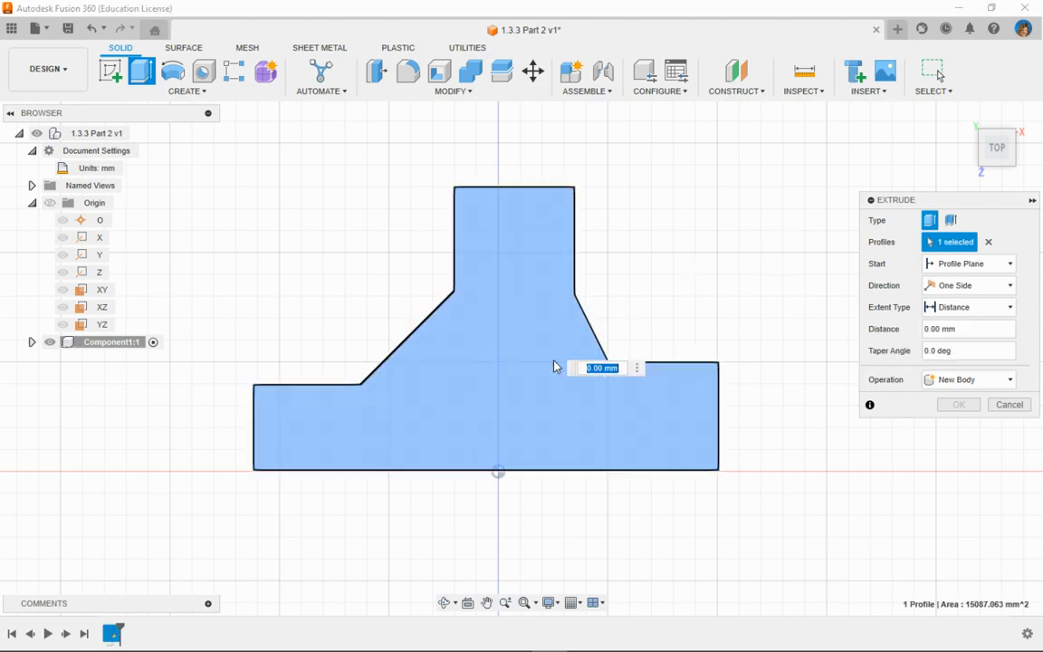
{"action": "type", "text": "5"}
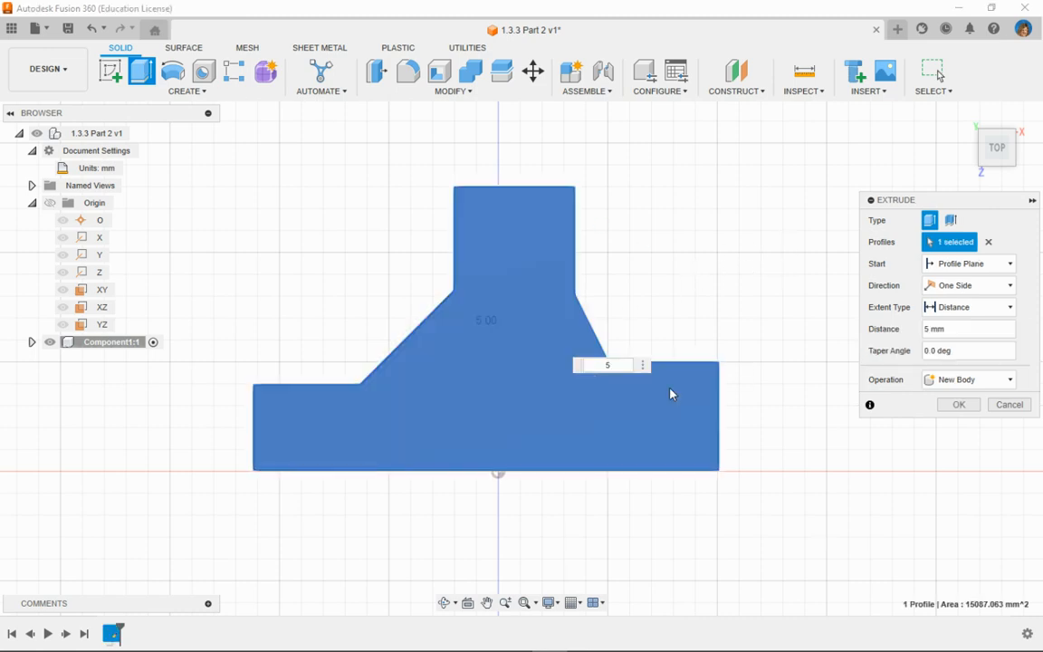
{"action": "left_click", "coordinate": [960, 405]}
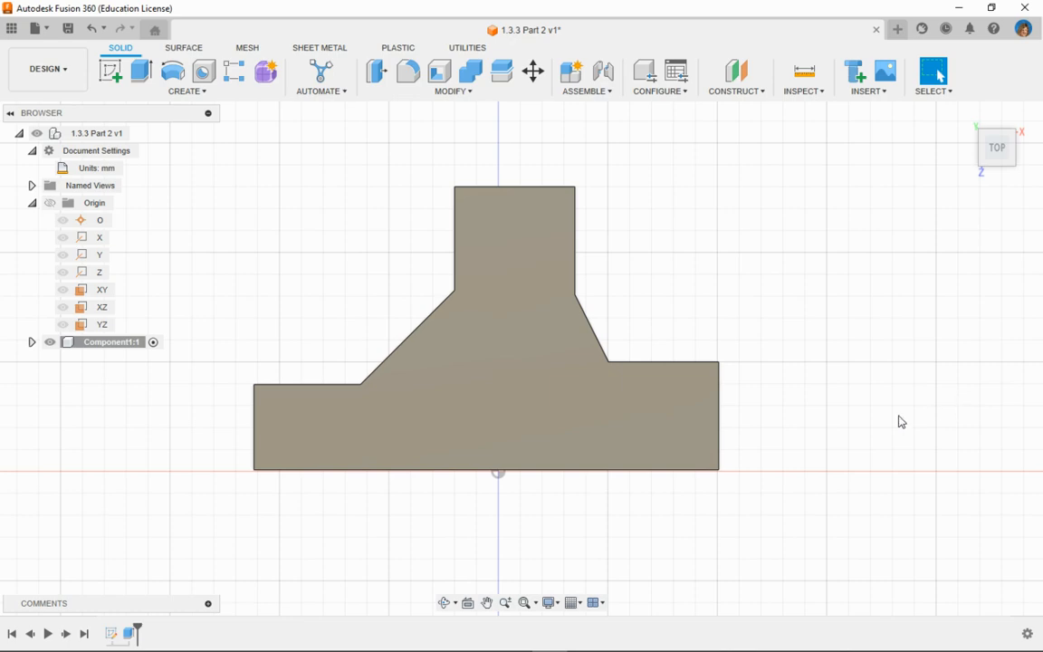
{"action": "mouse_move", "coordinate": [902, 422]}
{"action": "middle_mouse_down", "text": "shift"}
{"action": "mouse_move", "coordinate": [819, 443]}
{"action": "mouse_move", "coordinate": [881, 431]}
{"action": "mouse_move", "coordinate": [894, 414]}
{"action": "middle_mouse_up", "text": "shift"}
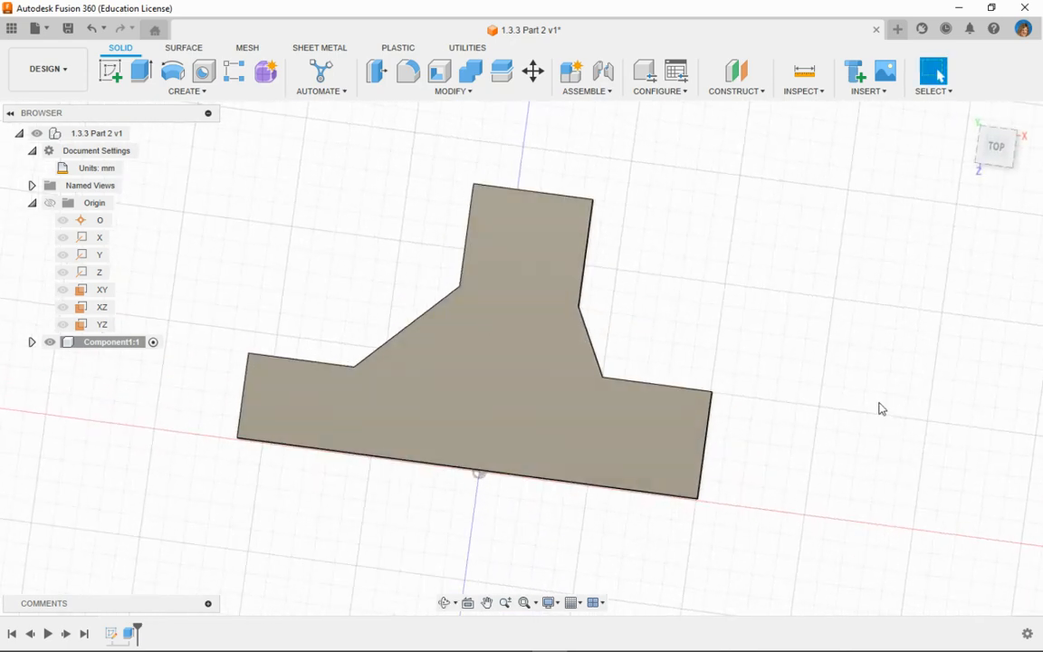